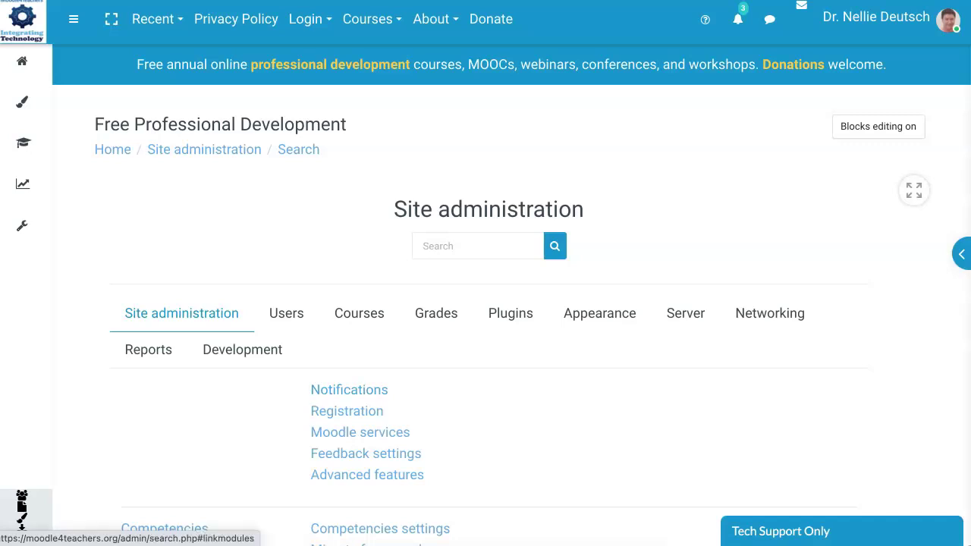
Step: Open the plugin installer and add theme_remui.zip from the Edwiser-RemUI folder as the ZIP package
{"action": "left_click", "coordinate": [510, 313]}
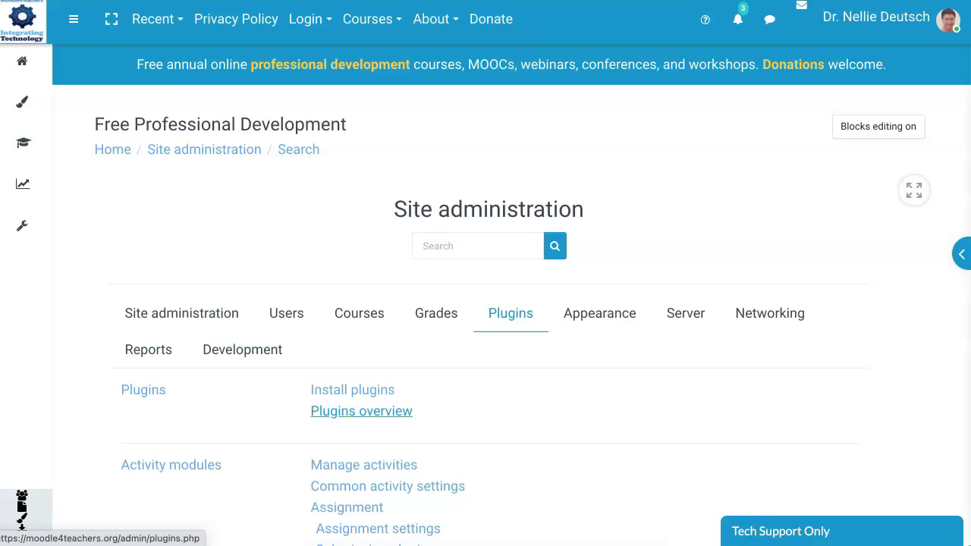
{"action": "left_click", "coordinate": [351, 390]}
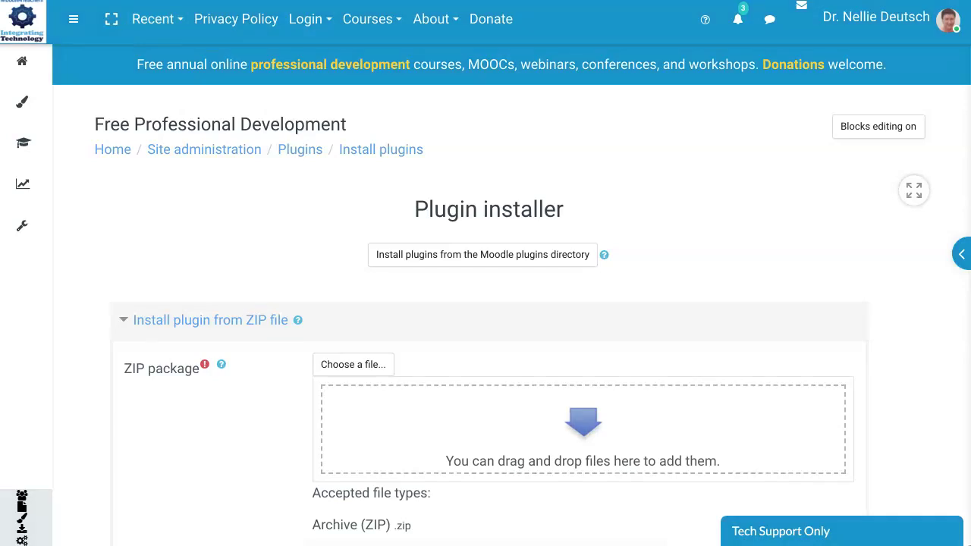
{"action": "scroll", "coordinate": [511, 292], "scroll_direction": "down", "scroll_amount": 1}
{"action": "scroll", "coordinate": [511, 284], "scroll_direction": "down", "scroll_amount": 2}
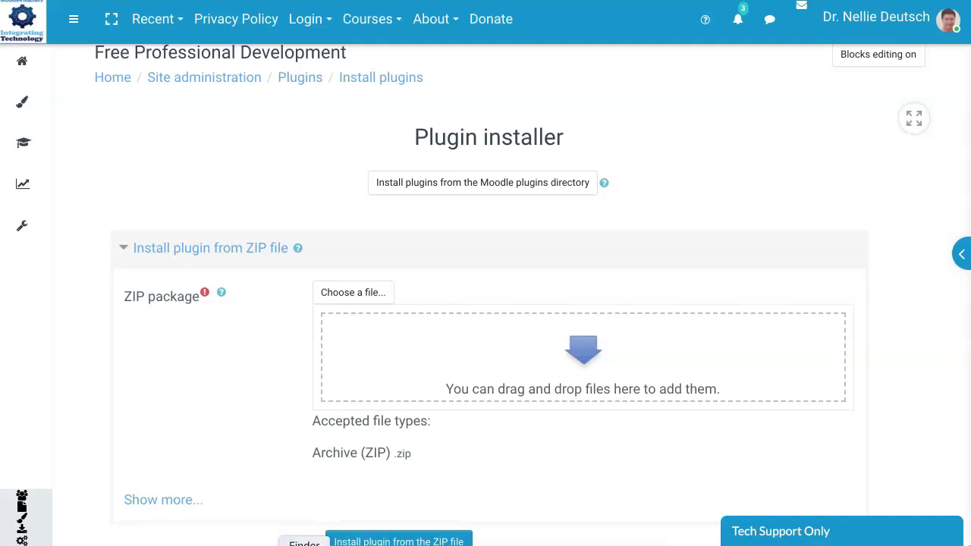
{"action": "left_click", "coordinate": [303, 543]}
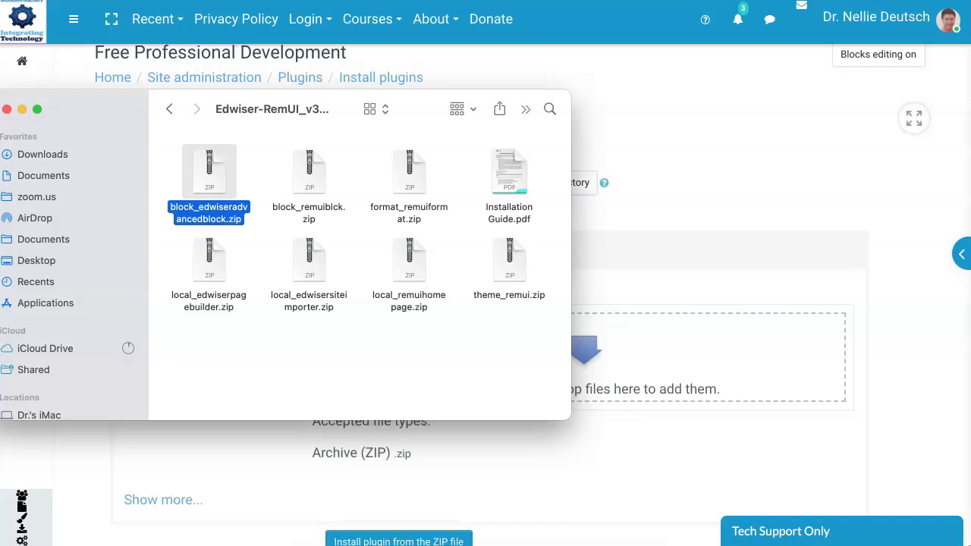
{"action": "left_click", "coordinate": [509, 260]}
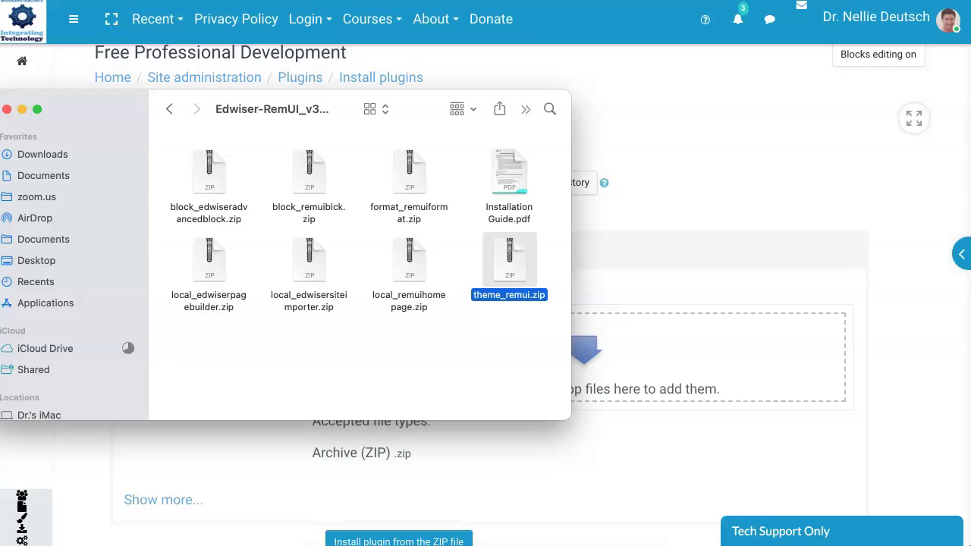
{"action": "left_click_drag", "start_coordinate": [509, 261], "coordinate": [680, 339]}
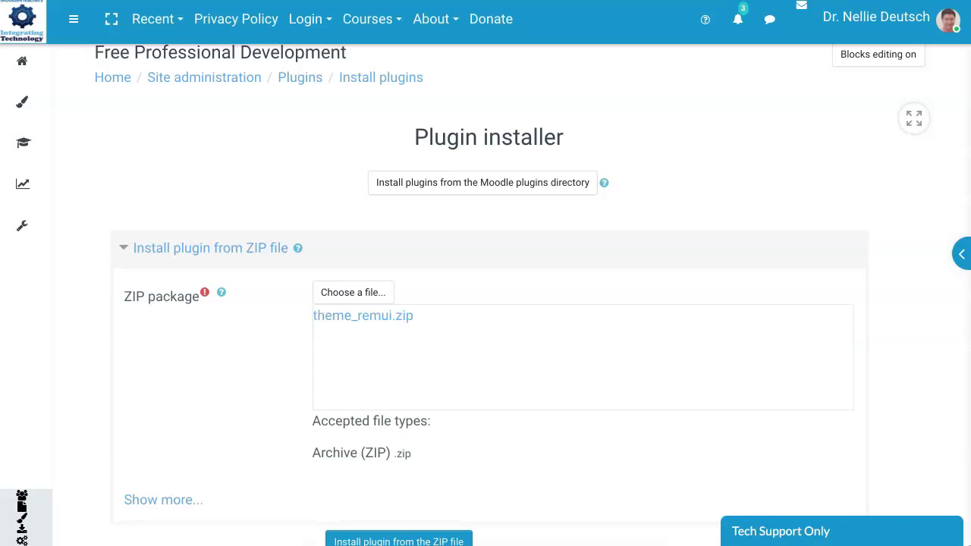
Step: Install the theme_remui.zip package, continuing past the server checks and starting the Moodle database upgrade
{"action": "scroll", "coordinate": [486, 303], "scroll_direction": "down", "scroll_amount": 5}
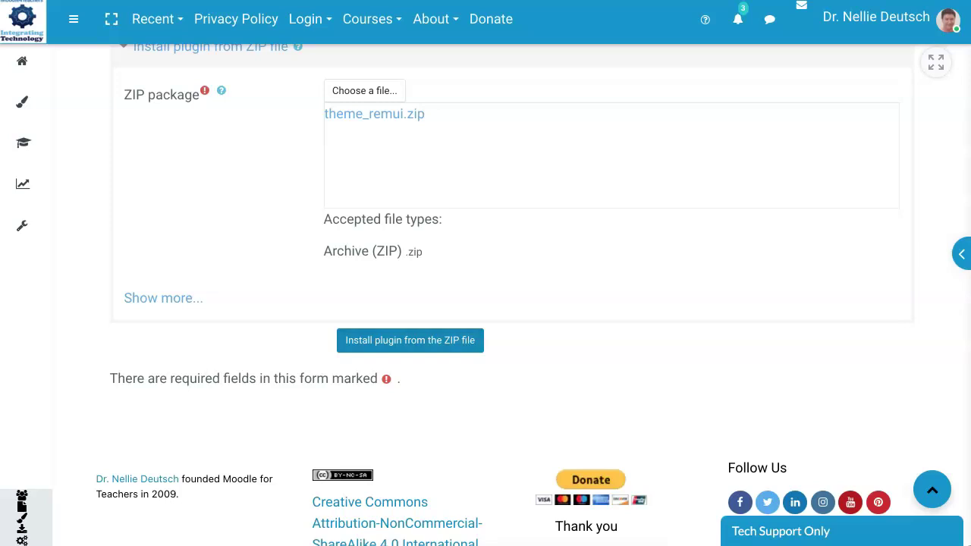
{"action": "left_click", "coordinate": [410, 340]}
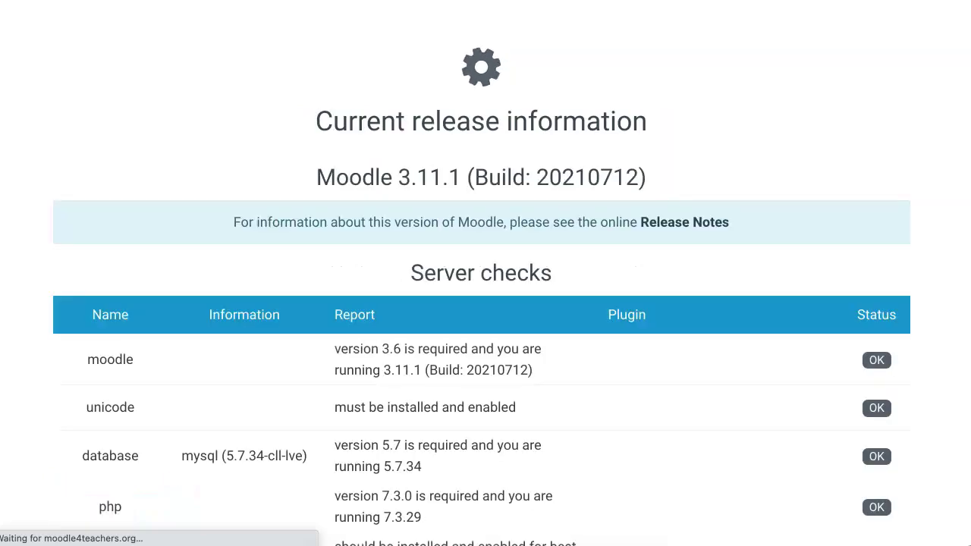
{"action": "scroll", "coordinate": [485, 304], "scroll_direction": "down", "scroll_amount": 15}
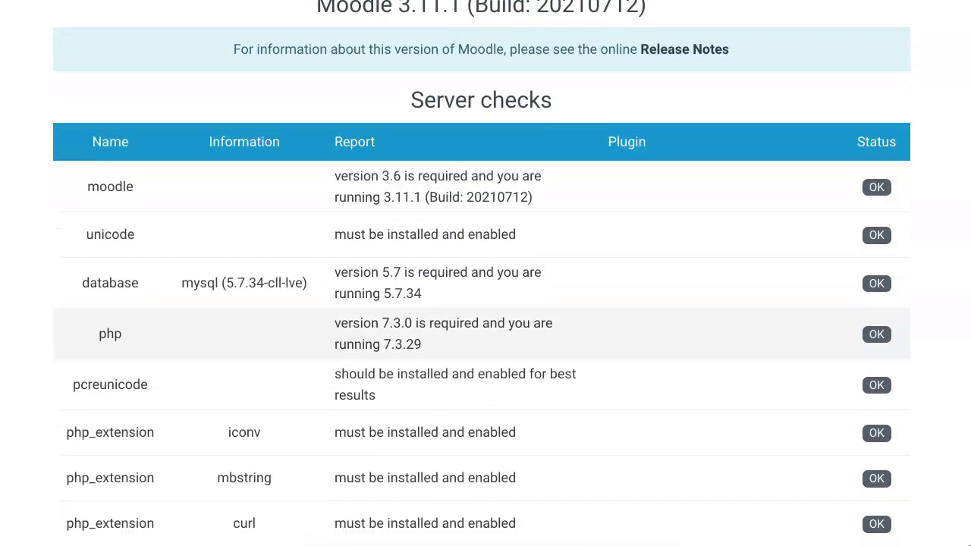
{"action": "scroll", "coordinate": [485, 288], "scroll_direction": "down", "scroll_amount": 4}
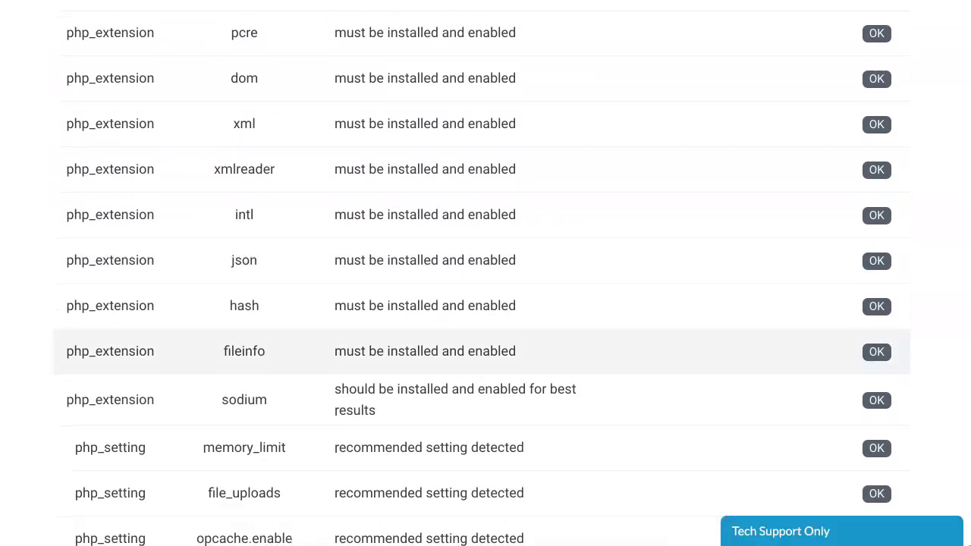
{"action": "left_click", "coordinate": [481, 477]}
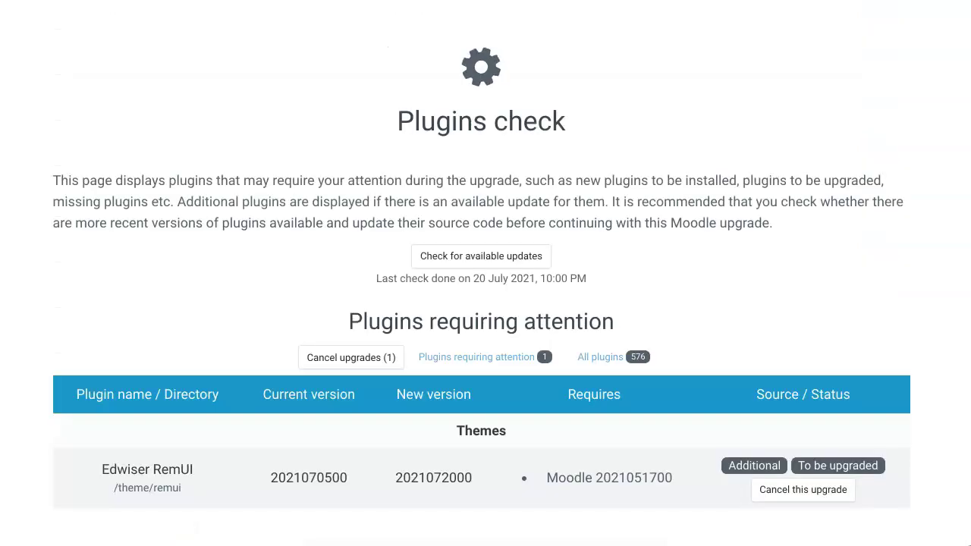
{"action": "scroll", "coordinate": [485, 303], "scroll_direction": "down", "scroll_amount": 3}
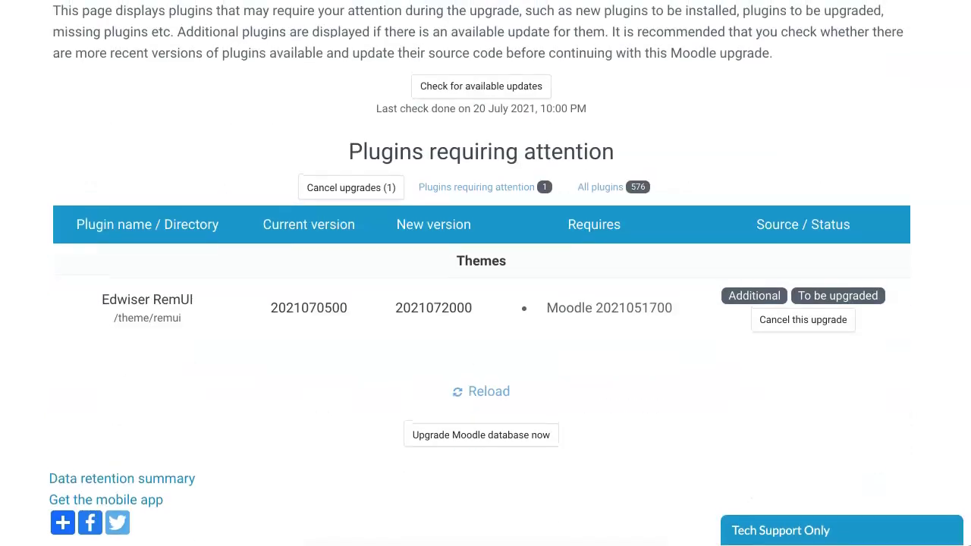
{"action": "left_click", "coordinate": [481, 436]}
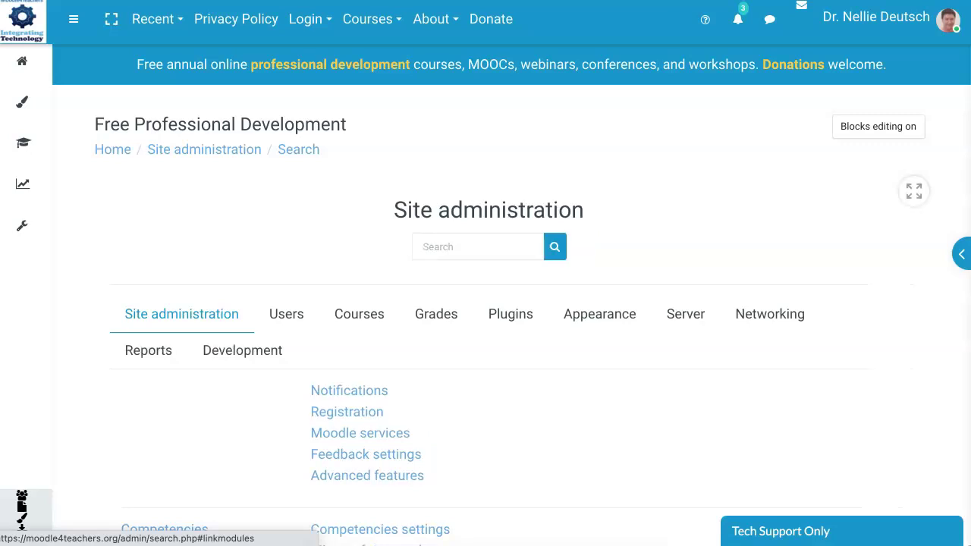
Step: Reopen the plugin installer from Site administration and add local_remuihomepage.zip as the ZIP package
{"action": "scroll", "coordinate": [510, 313], "scroll_direction": "down", "scroll_amount": 1}
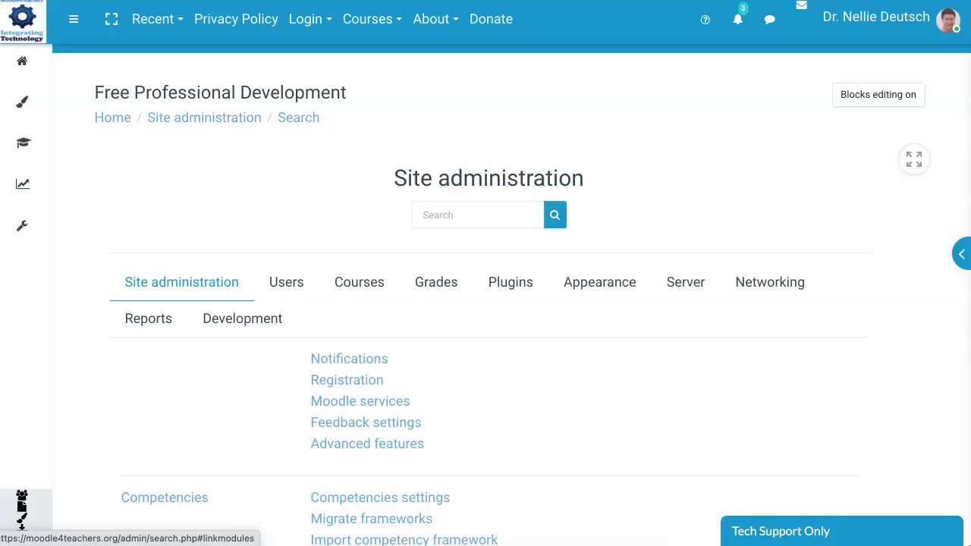
{"action": "left_click", "coordinate": [510, 282]}
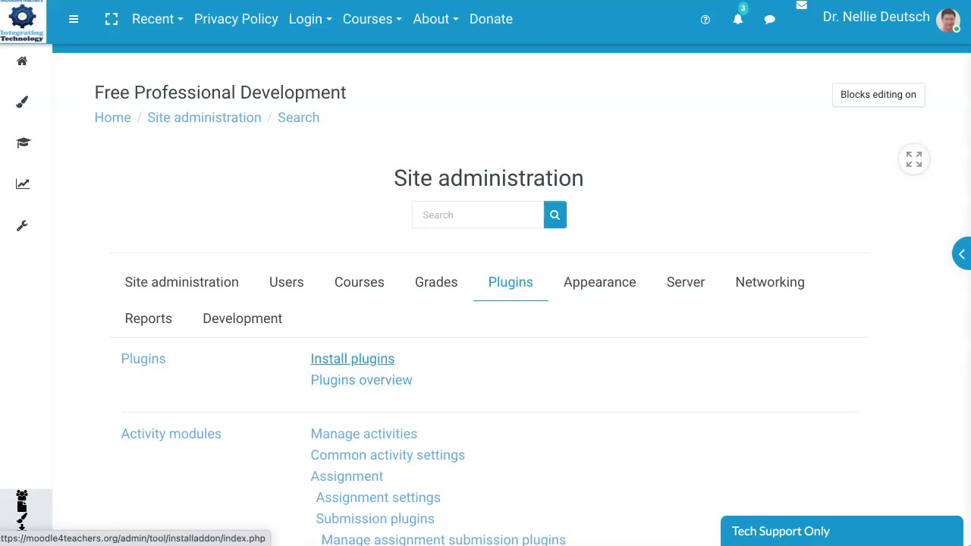
{"action": "left_click", "coordinate": [352, 358]}
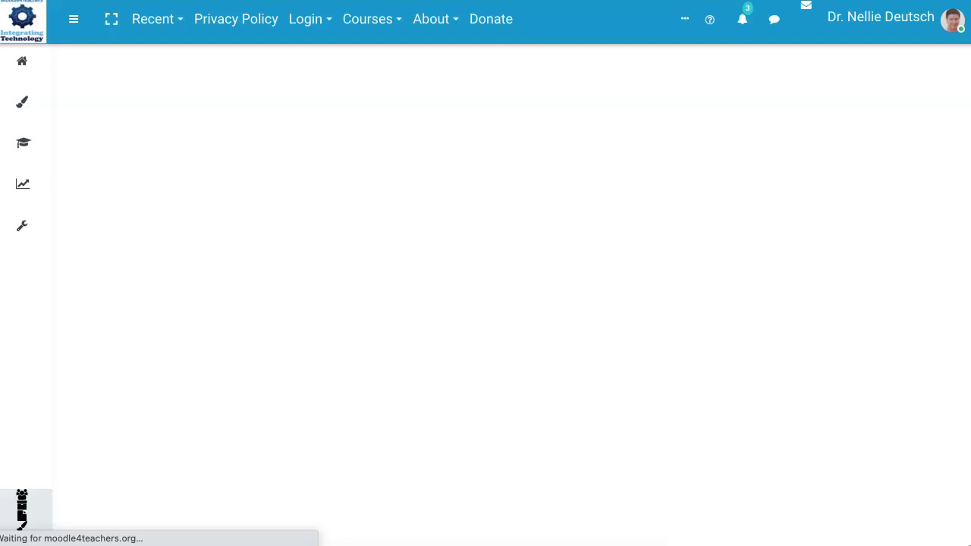
{"action": "scroll", "coordinate": [511, 295], "scroll_direction": "down", "scroll_amount": 2}
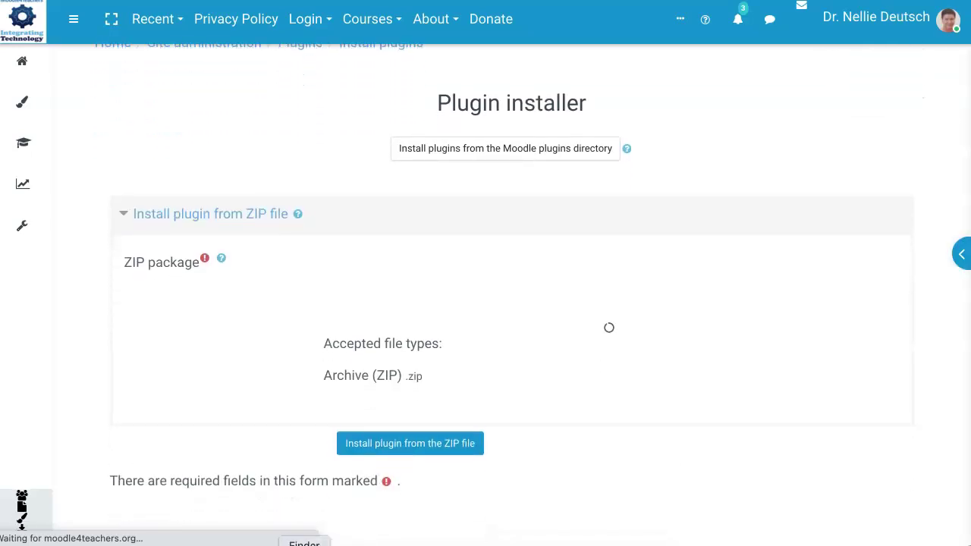
{"action": "left_click", "coordinate": [305, 542]}
{"action": "key", "text": "Left"}
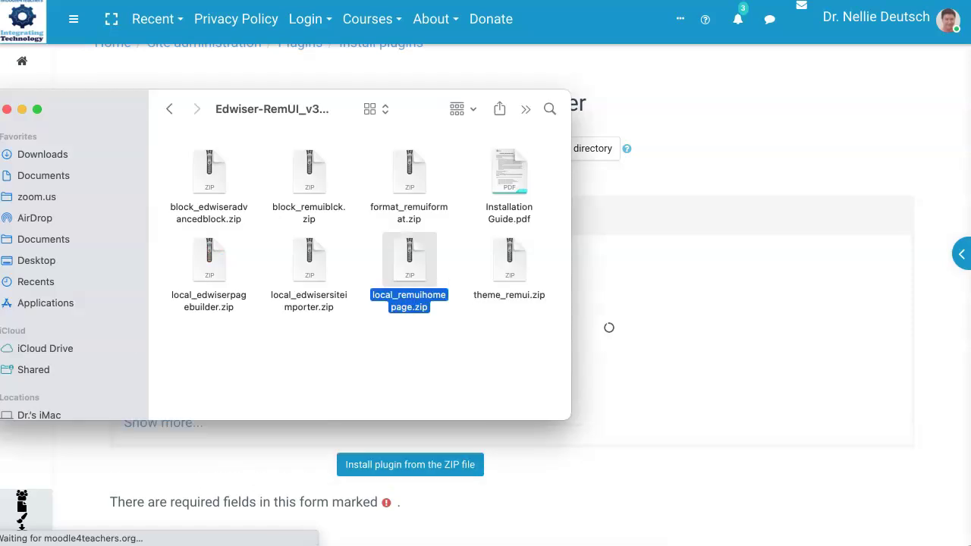
{"action": "left_click_drag", "start_coordinate": [409, 262], "coordinate": [704, 307]}
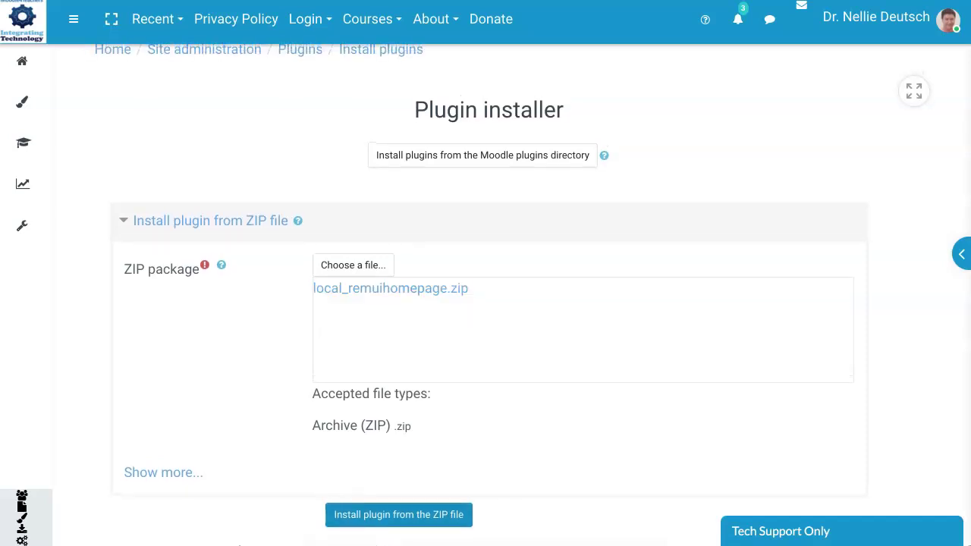
Step: Install the local_remuihomepage.zip plugin package
{"action": "right_click", "coordinate": [399, 282]}
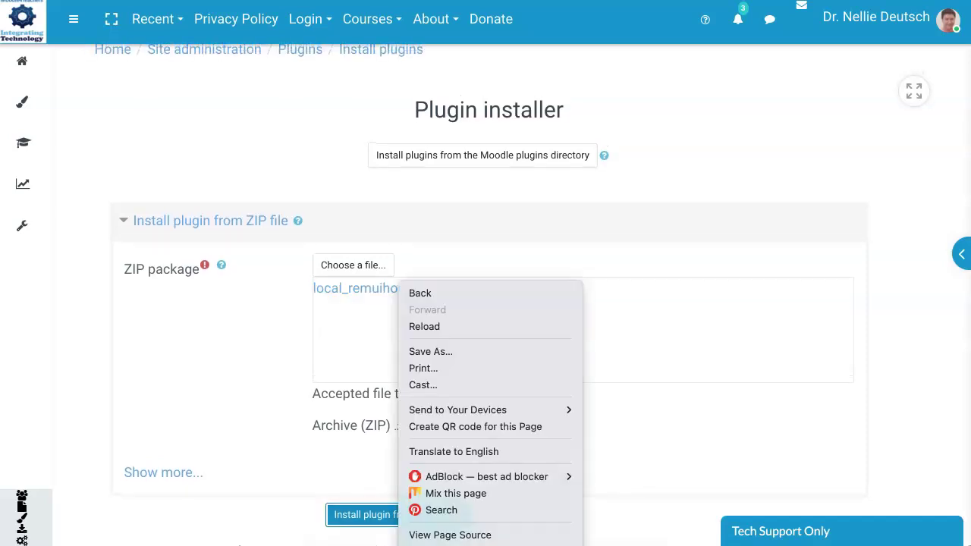
{"action": "right_click", "coordinate": [348, 512]}
{"action": "right_click", "coordinate": [338, 513]}
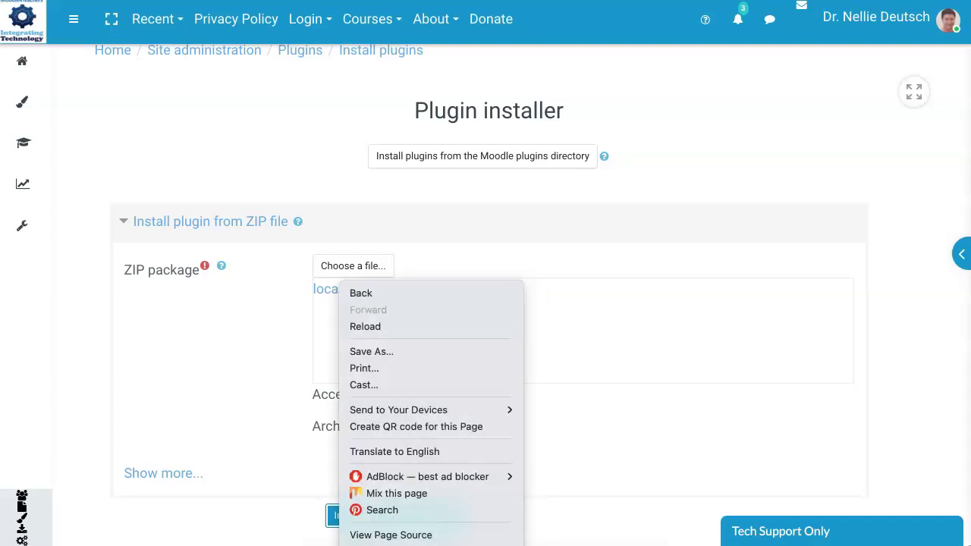
{"action": "left_click", "coordinate": [334, 514]}
{"action": "left_click", "coordinate": [338, 514]}
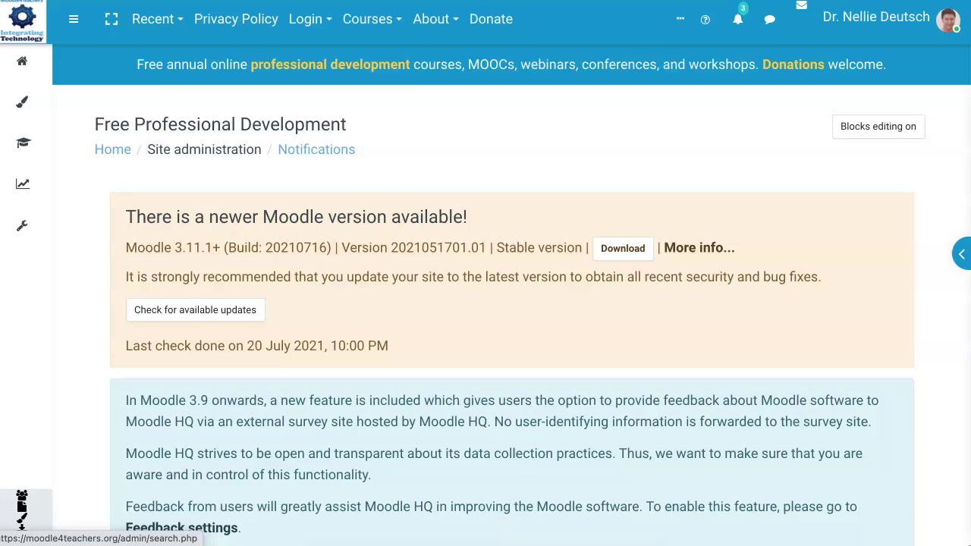
Step: Return to the plugin installer through Site administration and add local_edwisersiteimporter.zip as the ZIP package
{"action": "left_click", "coordinate": [204, 150]}
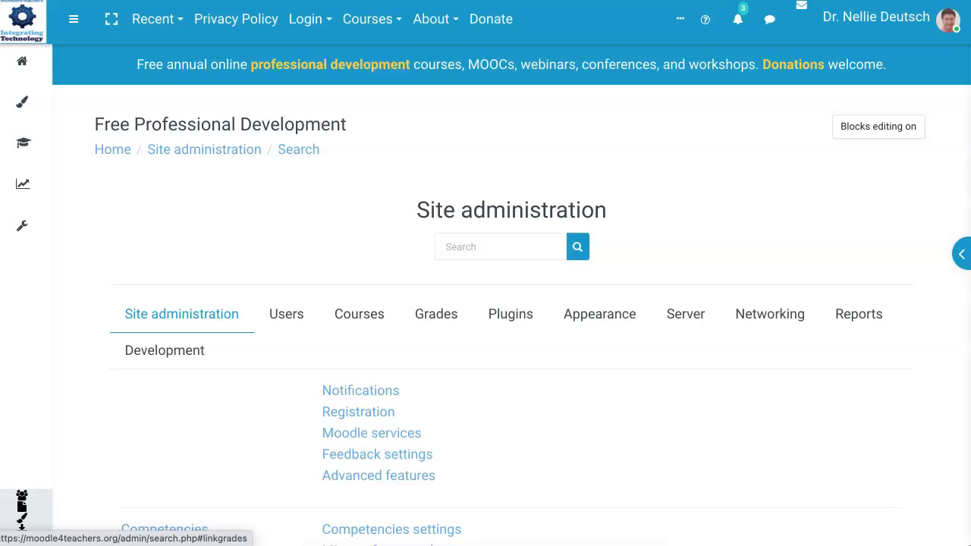
{"action": "scroll", "coordinate": [436, 314], "scroll_direction": "down", "scroll_amount": 1}
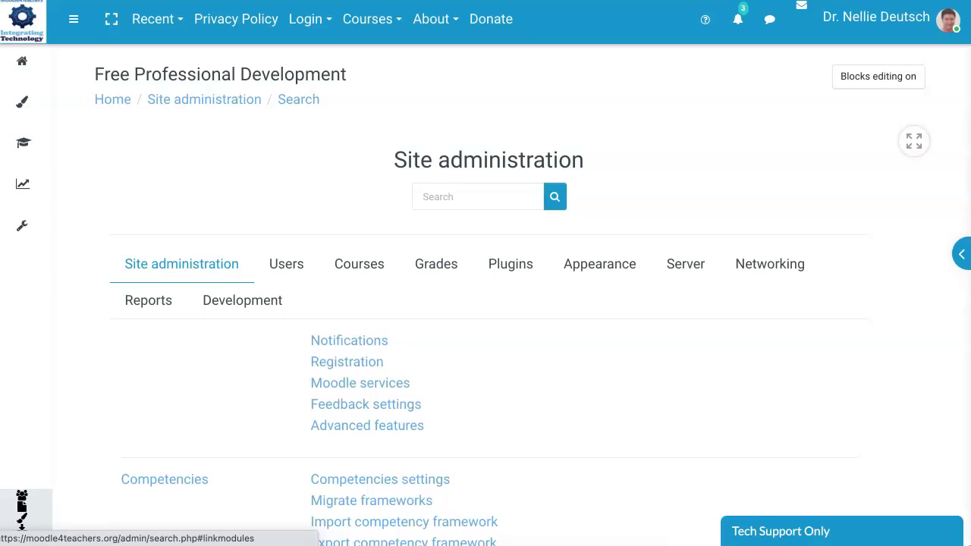
{"action": "left_click", "coordinate": [510, 264]}
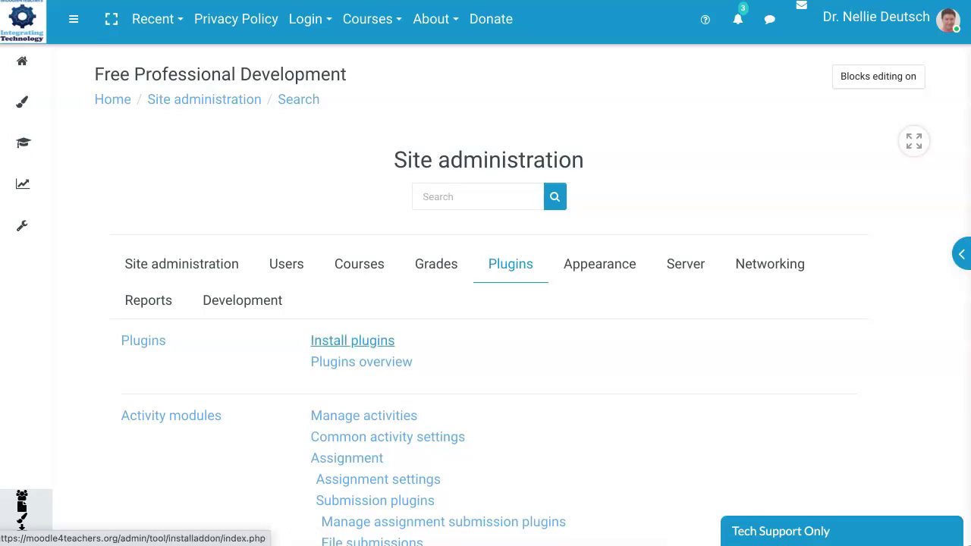
{"action": "left_click", "coordinate": [352, 340]}
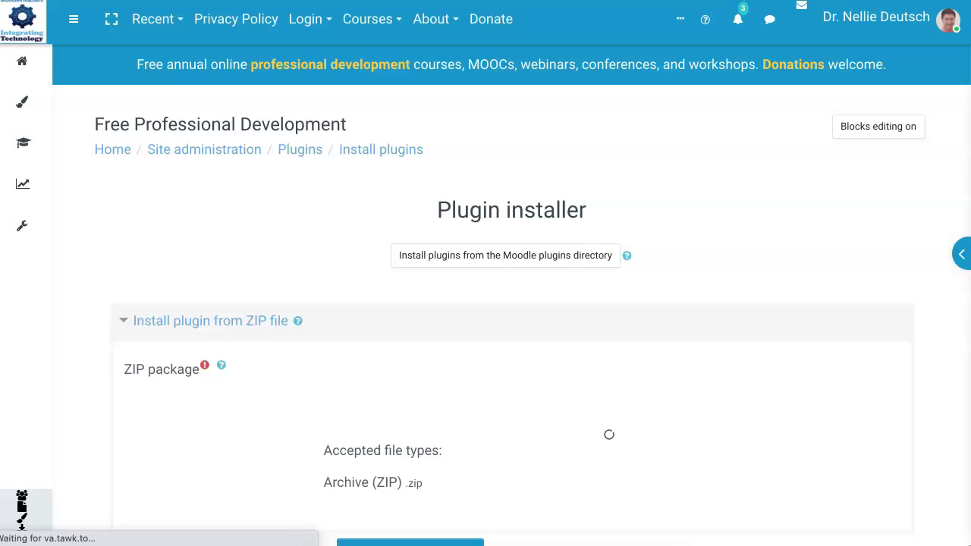
{"action": "scroll", "coordinate": [511, 303], "scroll_direction": "down", "scroll_amount": 2}
{"action": "scroll", "coordinate": [511, 303], "scroll_direction": "up", "scroll_amount": 1}
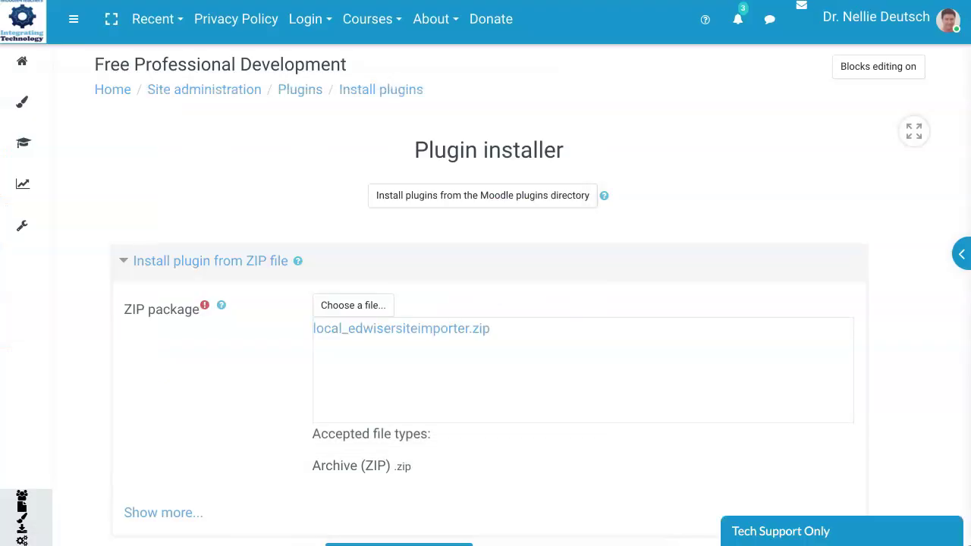
Step: Install the local_edwisersiteimporter.zip plugin package and continue past the redirect page
{"action": "scroll", "coordinate": [485, 303], "scroll_direction": "down", "scroll_amount": 3}
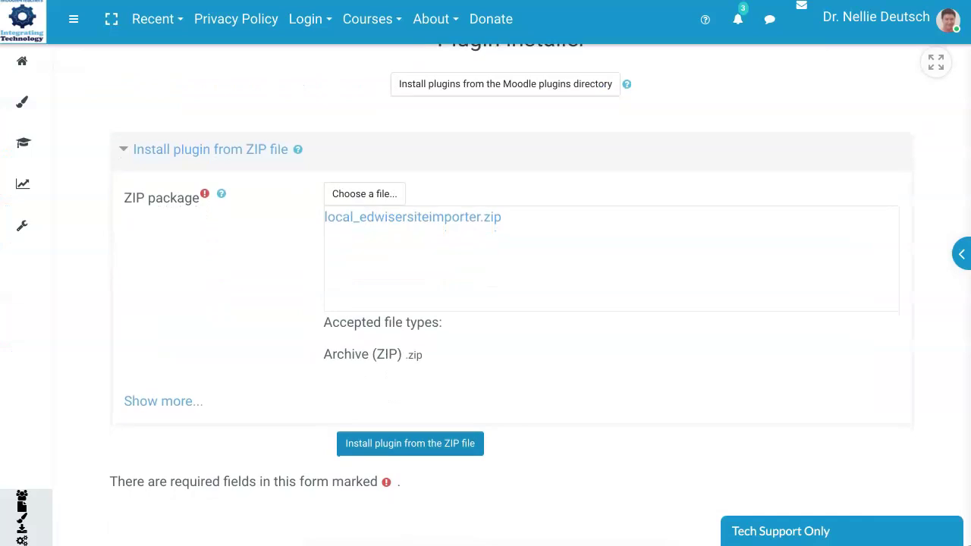
{"action": "left_click", "coordinate": [410, 443]}
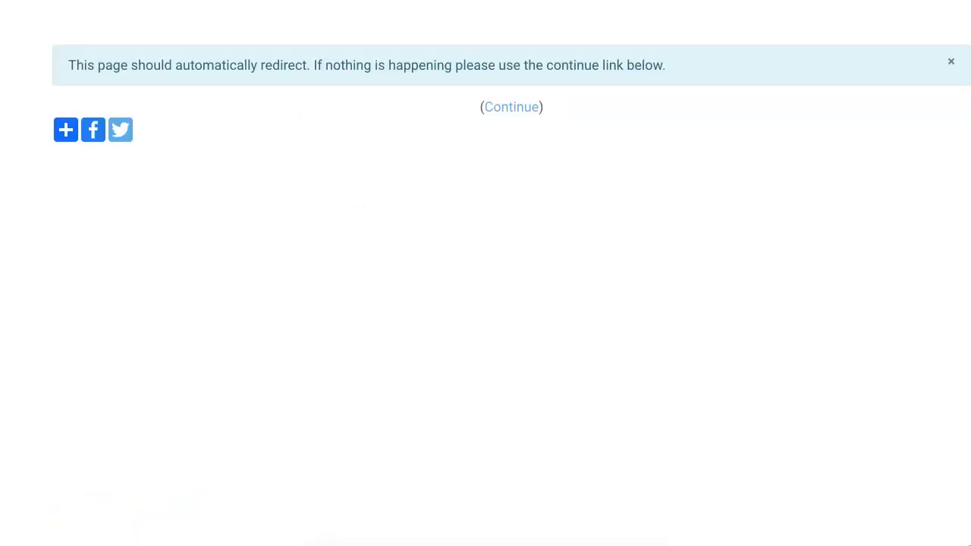
{"action": "left_click", "coordinate": [512, 107]}
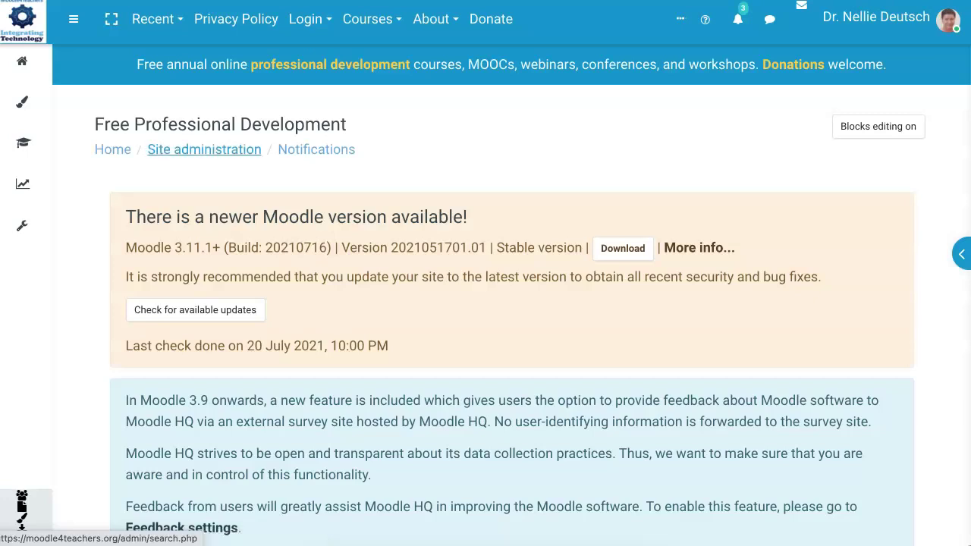
Step: Go back to the plugin installer through Site administration and add local_edwiserpagebuilder.zip as the ZIP package
{"action": "left_click", "coordinate": [204, 150]}
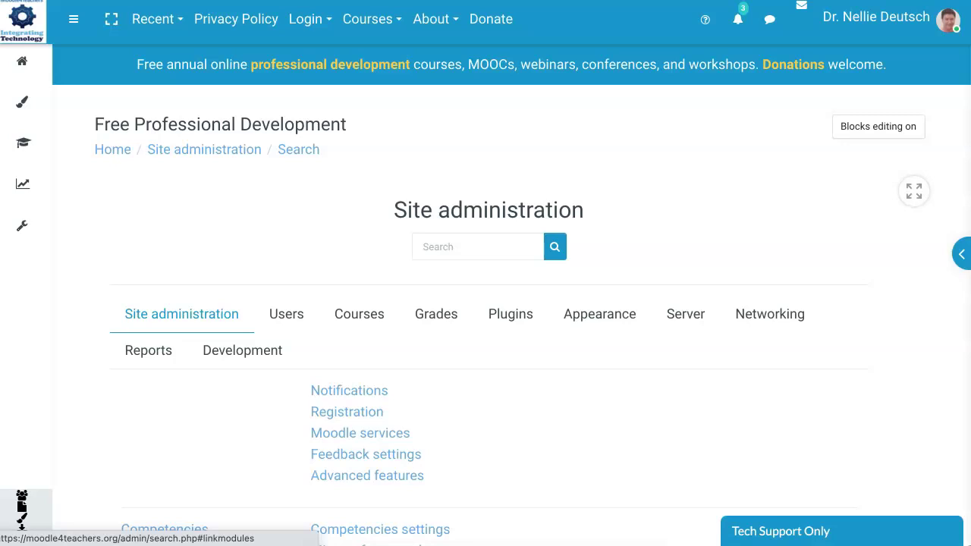
{"action": "left_click", "coordinate": [510, 314]}
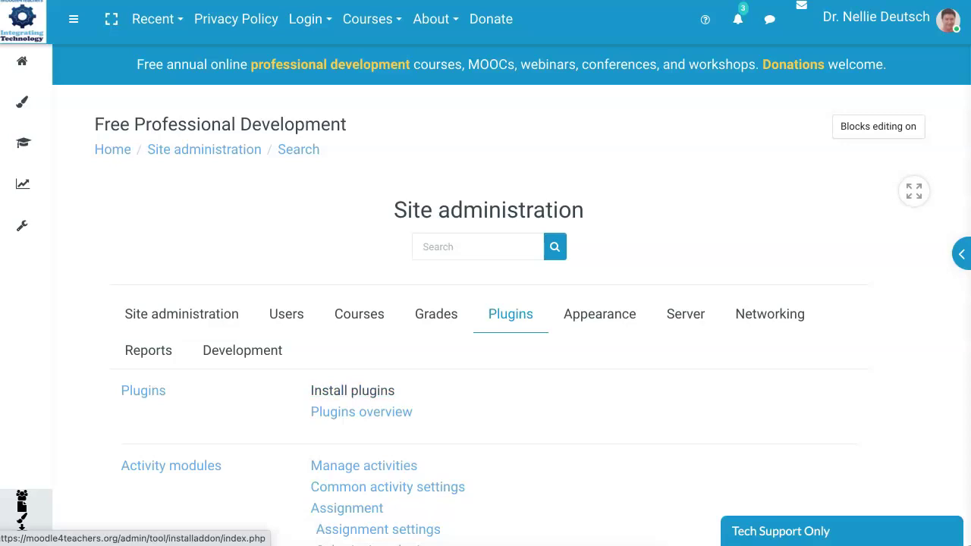
{"action": "left_click", "coordinate": [352, 390]}
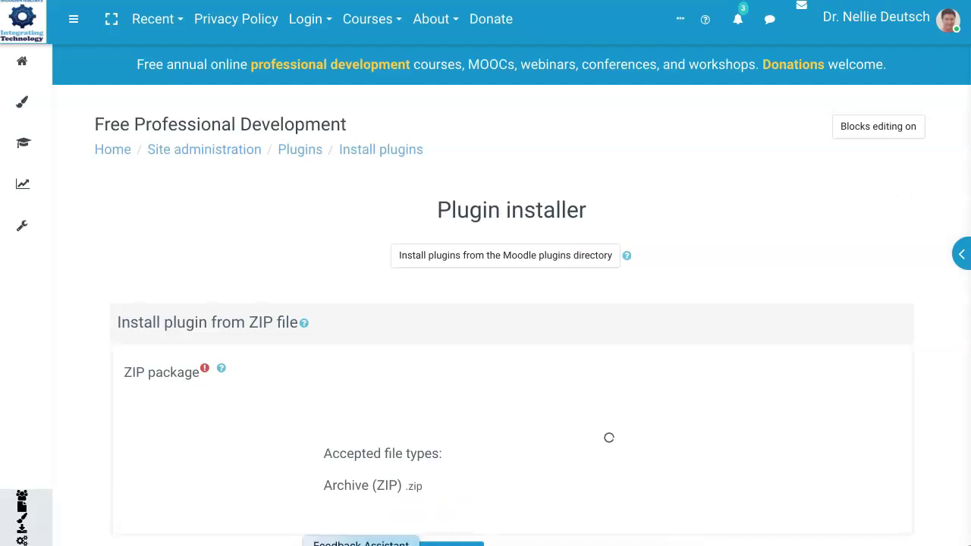
{"action": "left_click", "coordinate": [304, 543]}
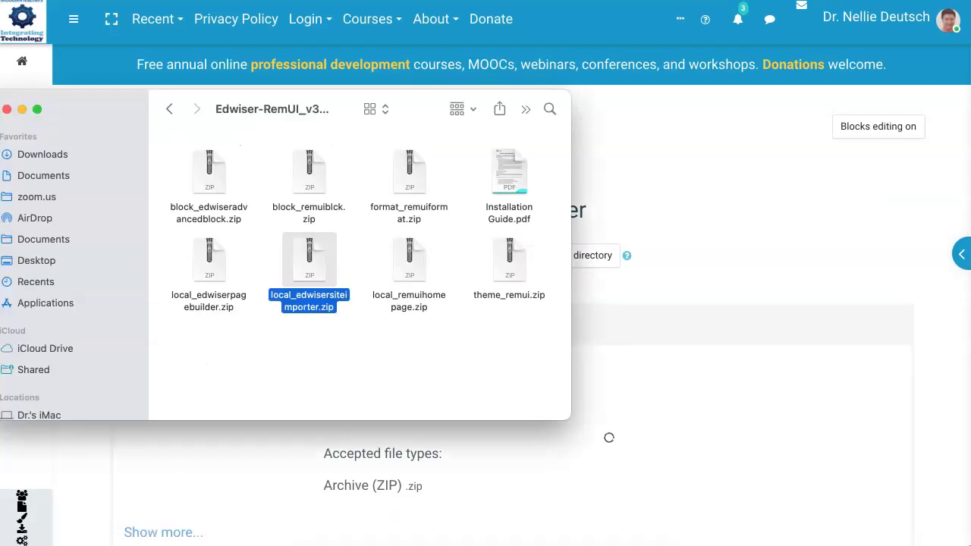
{"action": "left_click_drag", "start_coordinate": [209, 262], "coordinate": [702, 390]}
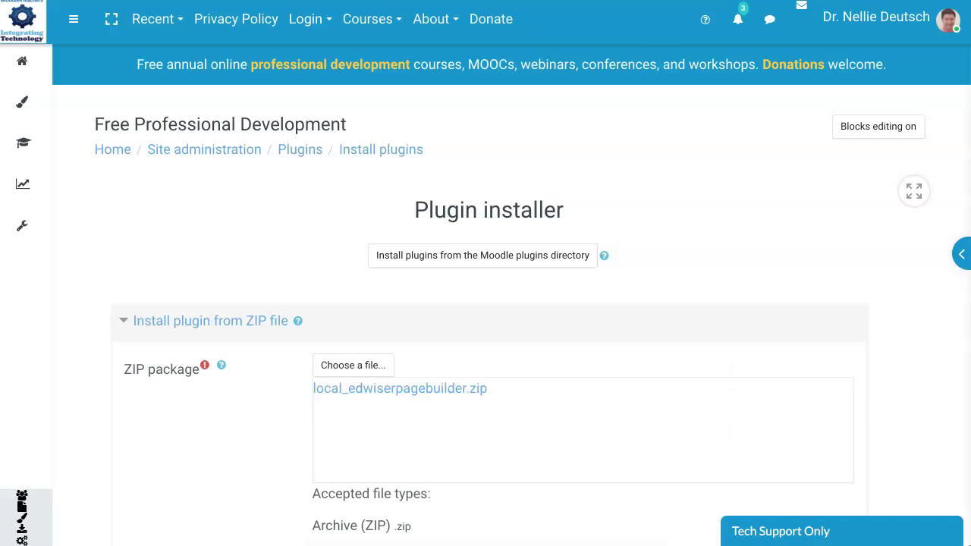
Step: Install the local_edwiserpagebuilder.zip plugin package, continuing through the server checks, the plugins check and the upgrade
{"action": "scroll", "coordinate": [486, 303], "scroll_direction": "down", "scroll_amount": 5}
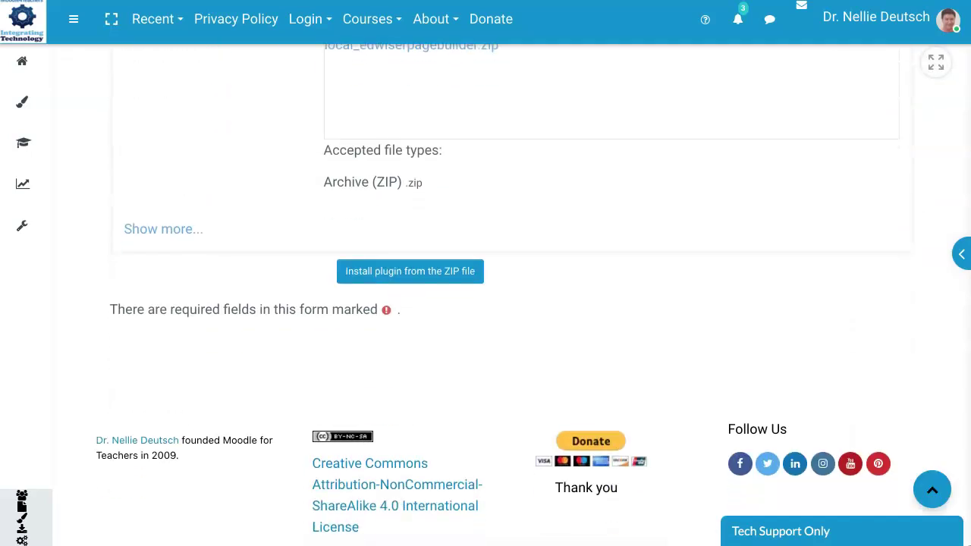
{"action": "left_click", "coordinate": [410, 276]}
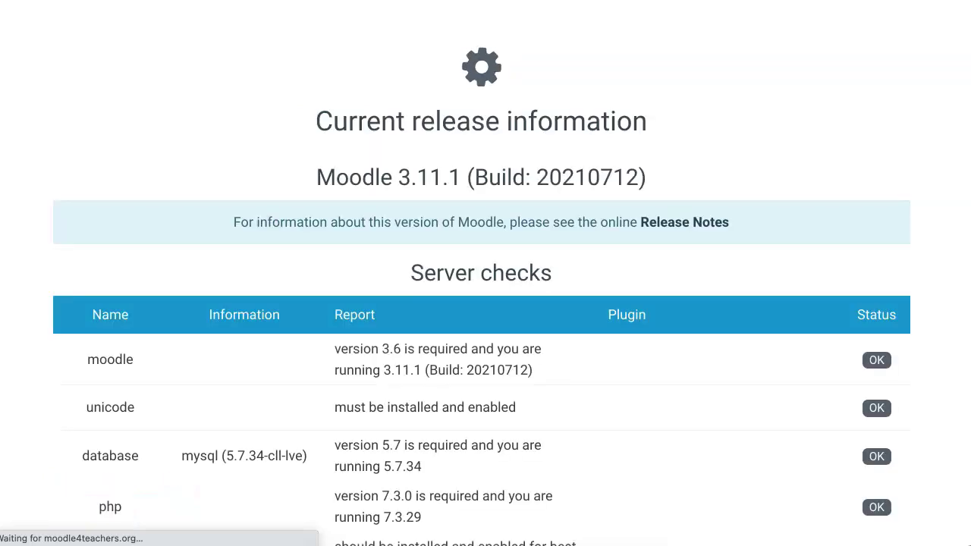
{"action": "scroll", "coordinate": [485, 303], "scroll_direction": "down", "scroll_amount": 7}
{"action": "scroll", "coordinate": [485, 303], "scroll_direction": "down", "scroll_amount": 12}
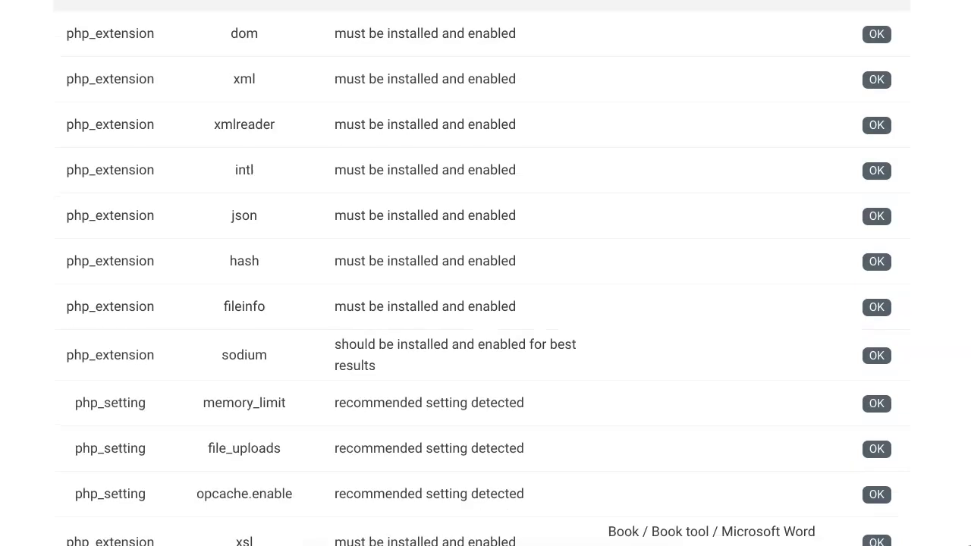
{"action": "left_click", "coordinate": [481, 435]}
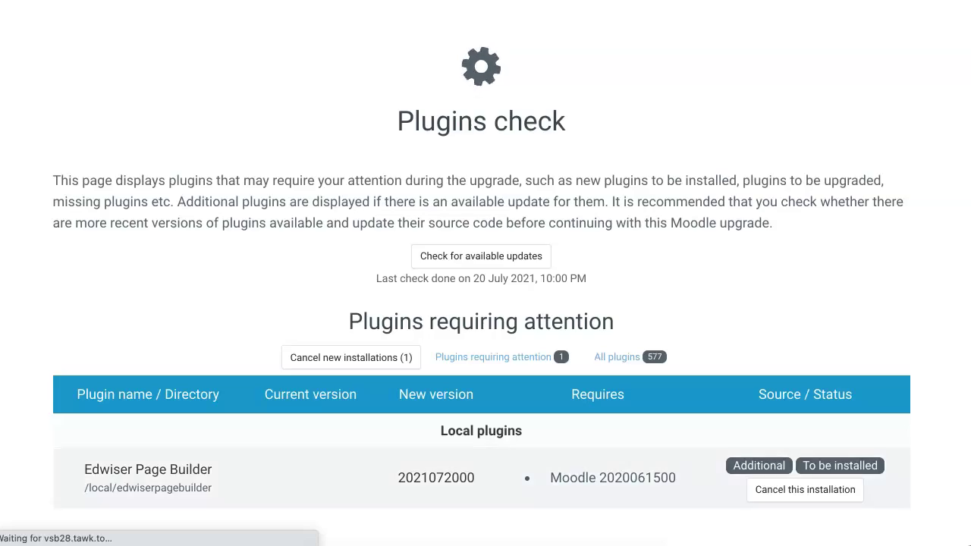
{"action": "scroll", "coordinate": [486, 303], "scroll_direction": "down", "scroll_amount": 3}
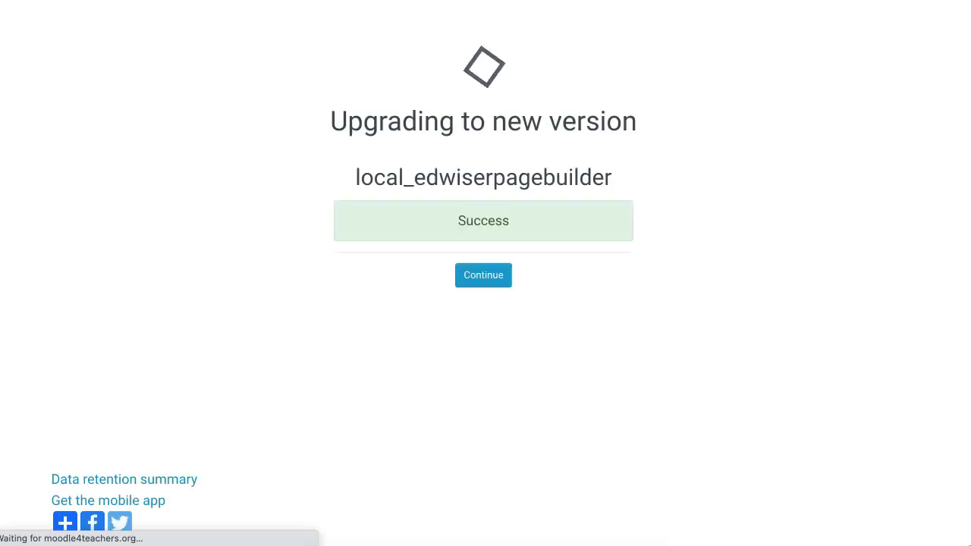
{"action": "key", "text": "Tab"}
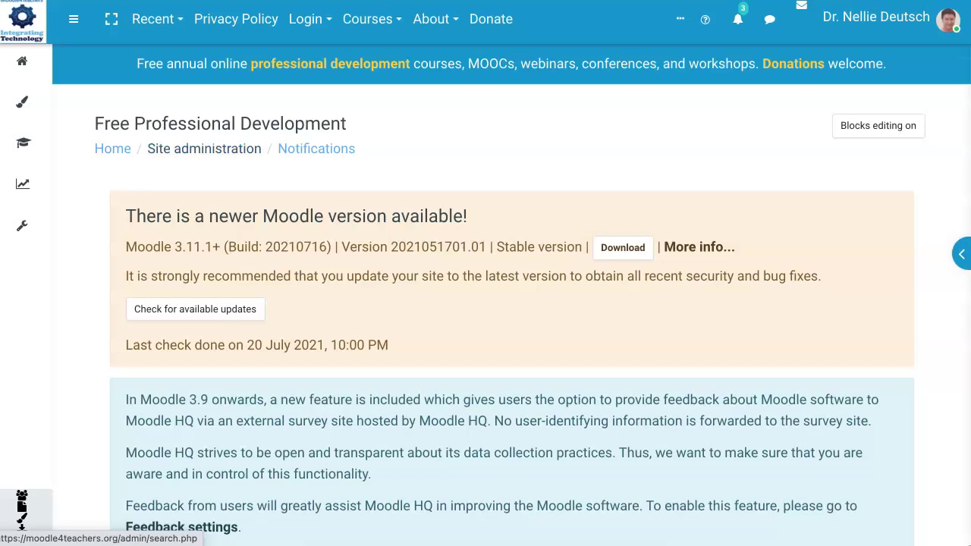
Step: Return to the plugin installer through Site administration and add format_remuiformat.zip as the ZIP package
{"action": "left_click", "coordinate": [204, 149]}
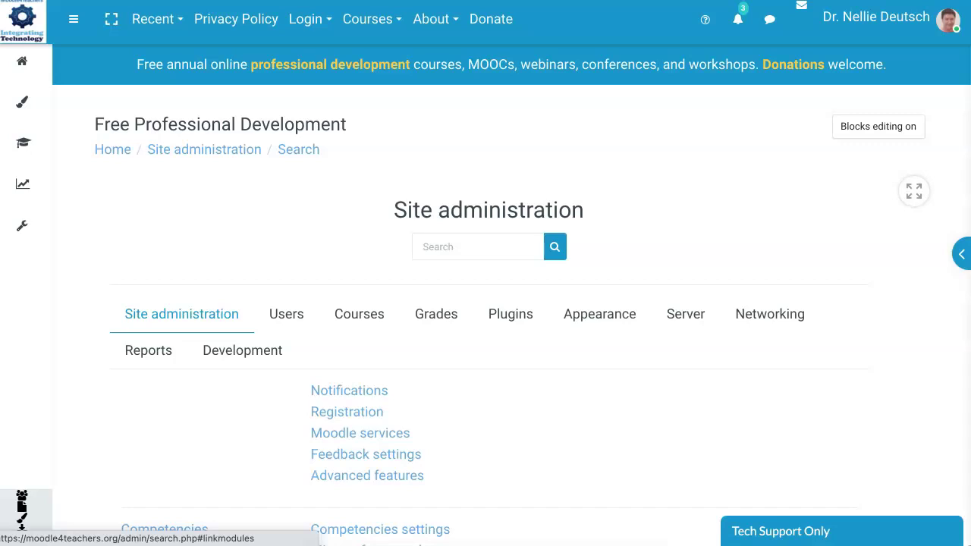
{"action": "left_click", "coordinate": [510, 314]}
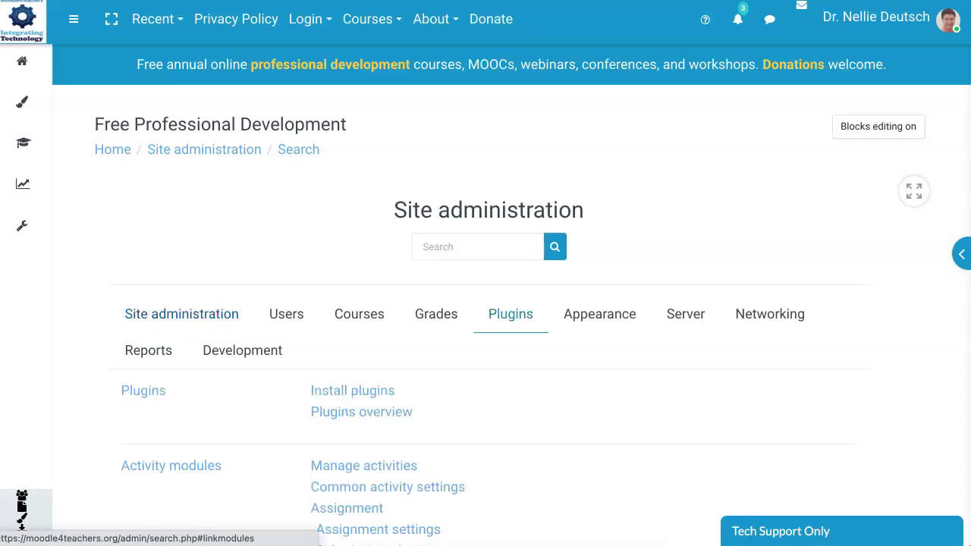
{"action": "left_click", "coordinate": [352, 391]}
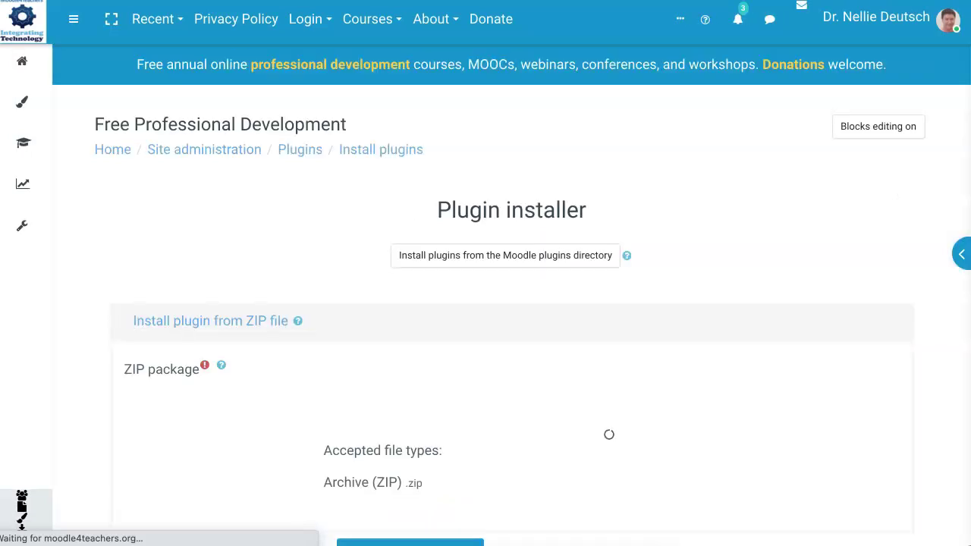
{"action": "scroll", "coordinate": [511, 304], "scroll_direction": "down", "scroll_amount": 2}
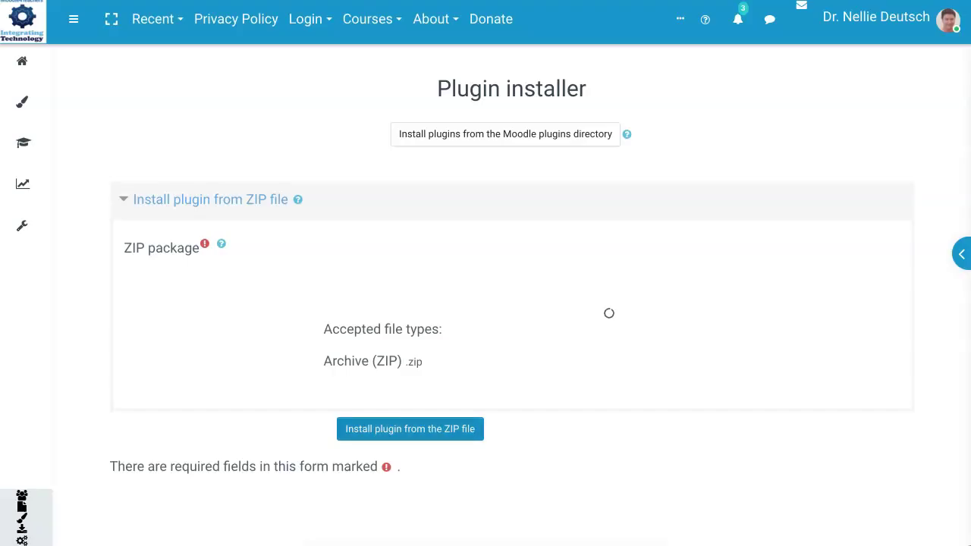
{"action": "scroll", "coordinate": [485, 303], "scroll_direction": "up", "scroll_amount": 1}
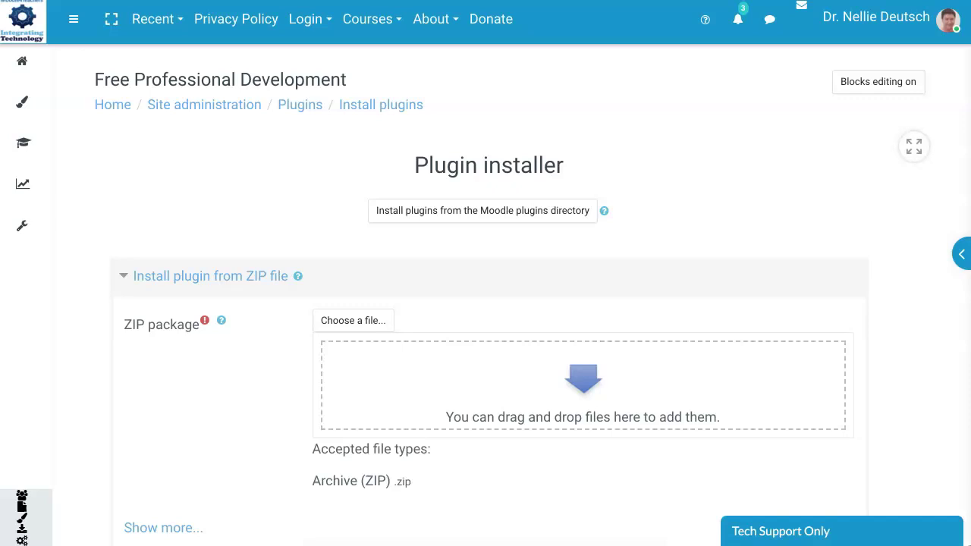
{"action": "left_click", "coordinate": [304, 544]}
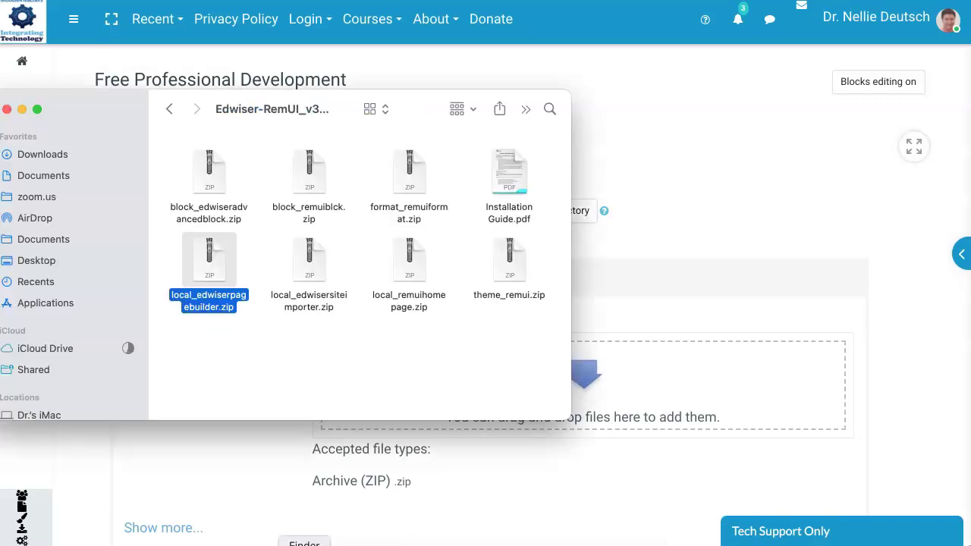
{"action": "left_click_drag", "start_coordinate": [409, 174], "coordinate": [645, 383]}
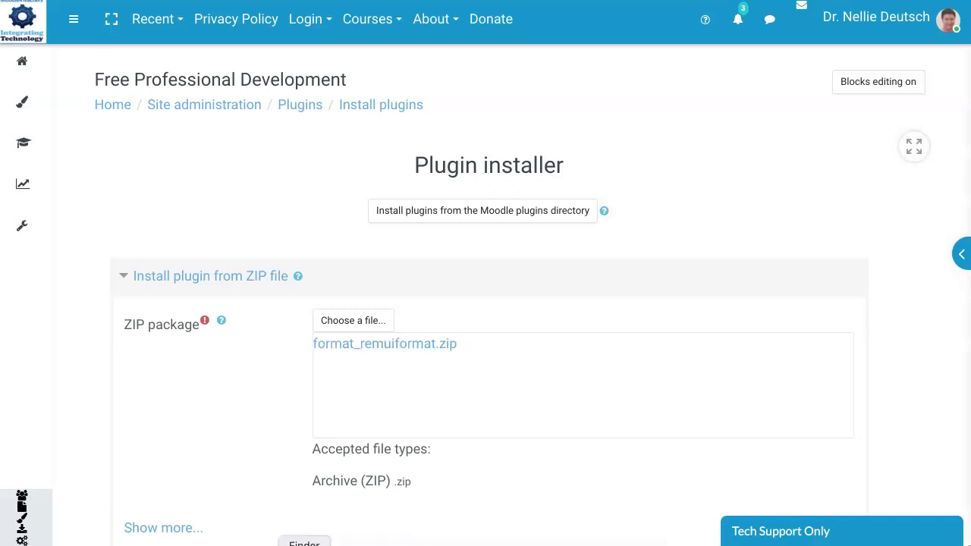
Step: Install the format_remuiformat.zip plugin package and go back to the plugin installer through Site administration
{"action": "scroll", "coordinate": [486, 303], "scroll_direction": "down", "scroll_amount": 5}
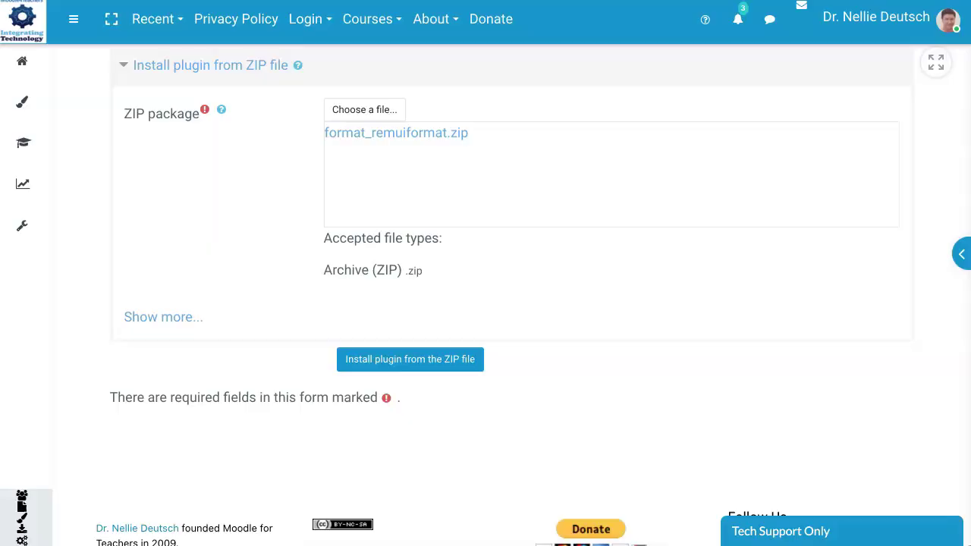
{"action": "left_click", "coordinate": [409, 275]}
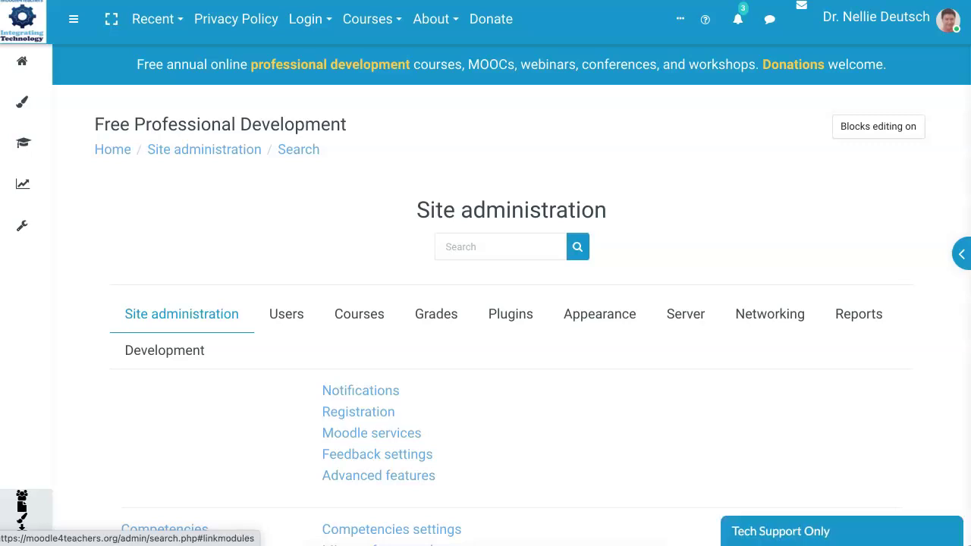
{"action": "left_click", "coordinate": [510, 314]}
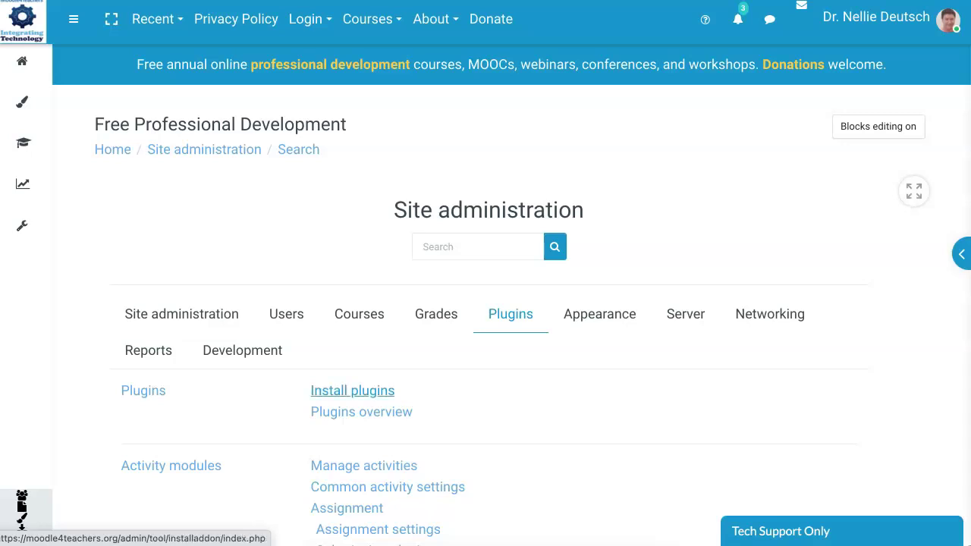
{"action": "left_click", "coordinate": [352, 390]}
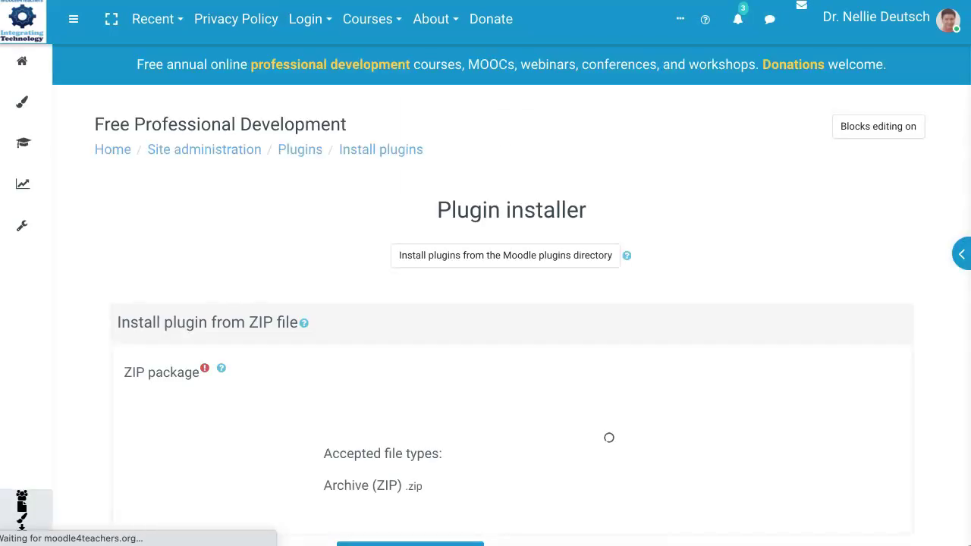
Step: Try to add block_remuiblck.zip from the Edwiser-RemUI folder as the ZIP package and dismiss the browser's download list
{"action": "left_click", "coordinate": [303, 543]}
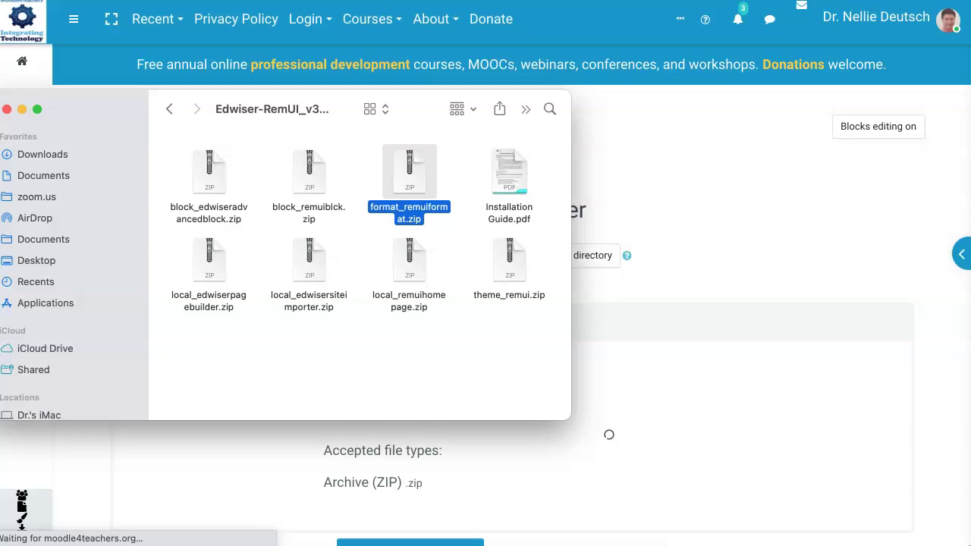
{"action": "left_click", "coordinate": [309, 174]}
{"action": "left_click_drag", "start_coordinate": [308, 175], "coordinate": [735, 470]}
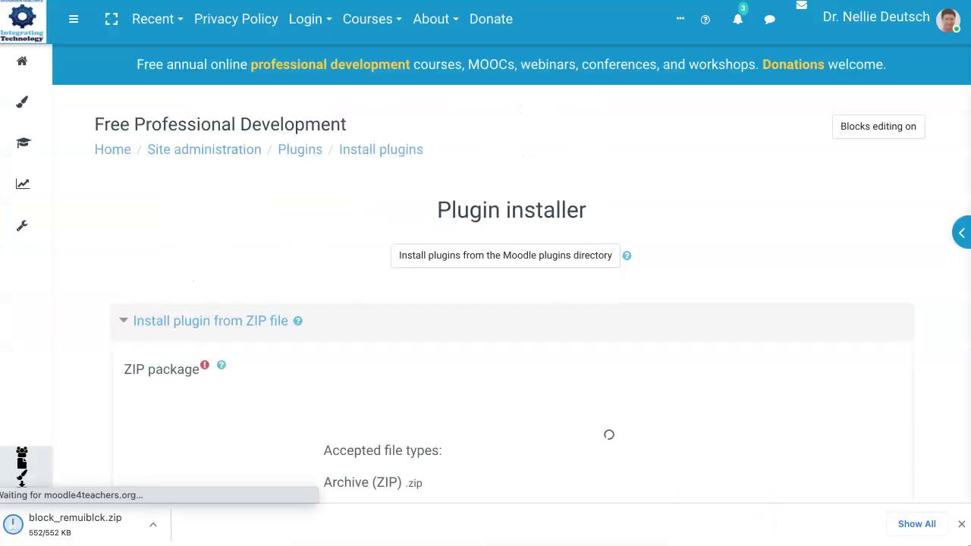
{"action": "scroll", "coordinate": [486, 303], "scroll_direction": "down", "scroll_amount": 5}
{"action": "scroll", "coordinate": [485, 303], "scroll_direction": "down", "scroll_amount": 2}
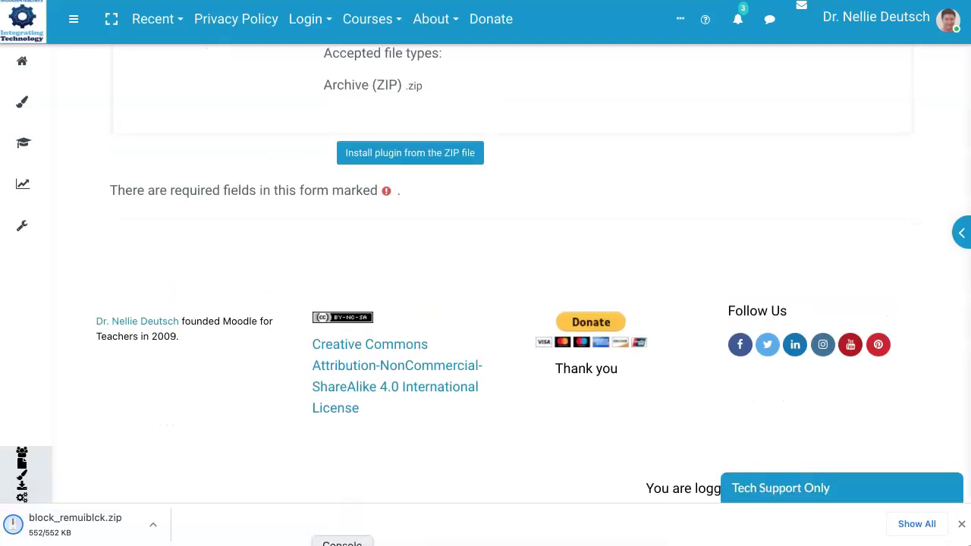
{"action": "left_click", "coordinate": [304, 543]}
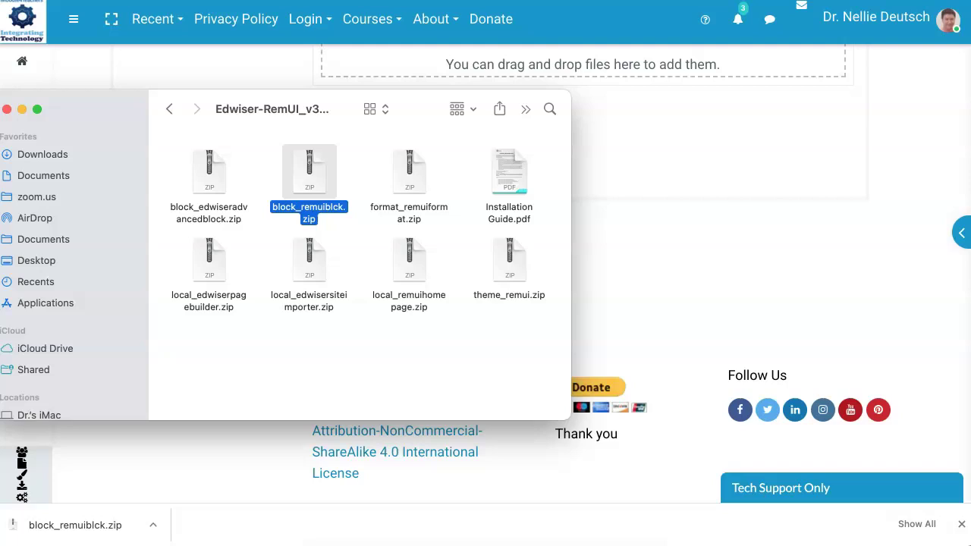
{"action": "left_click_drag", "start_coordinate": [309, 182], "coordinate": [719, 122]}
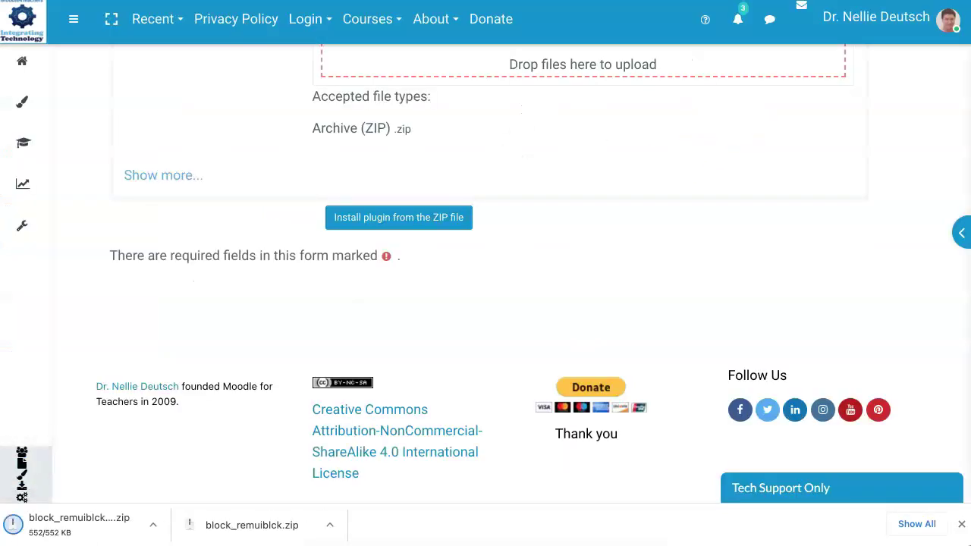
{"action": "scroll", "coordinate": [486, 273], "scroll_direction": "up", "scroll_amount": 2}
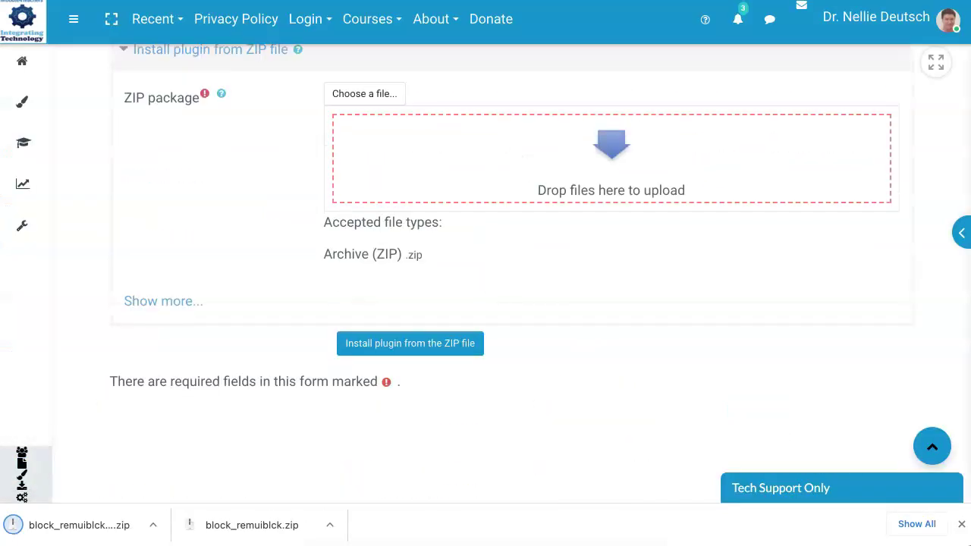
{"action": "scroll", "coordinate": [485, 274], "scroll_direction": "up", "scroll_amount": 4}
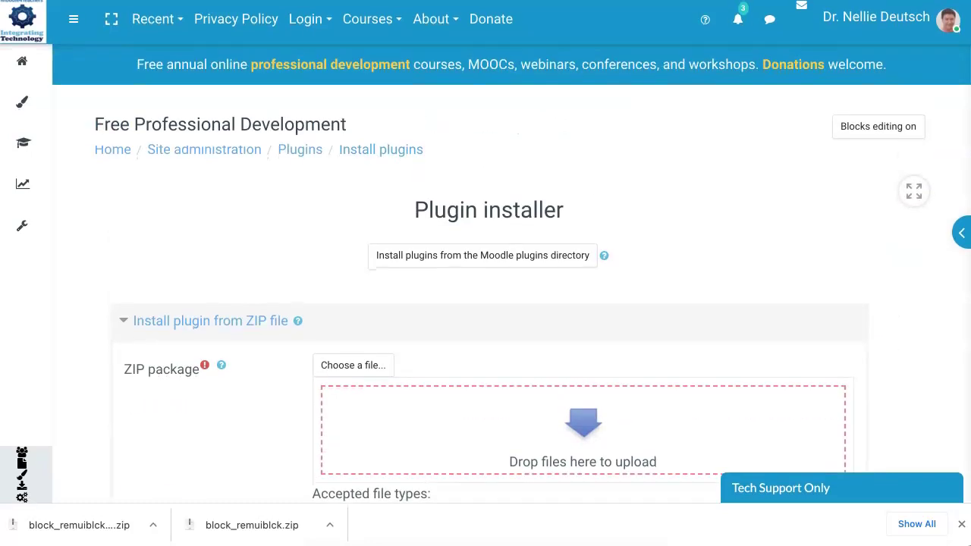
{"action": "scroll", "coordinate": [486, 273], "scroll_direction": "down", "scroll_amount": 2}
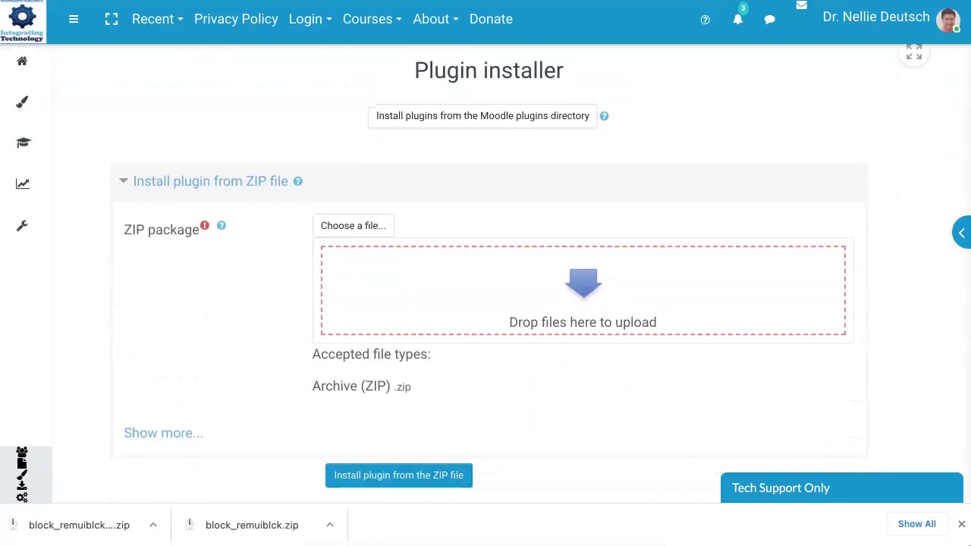
{"action": "left_click", "coordinate": [961, 524]}
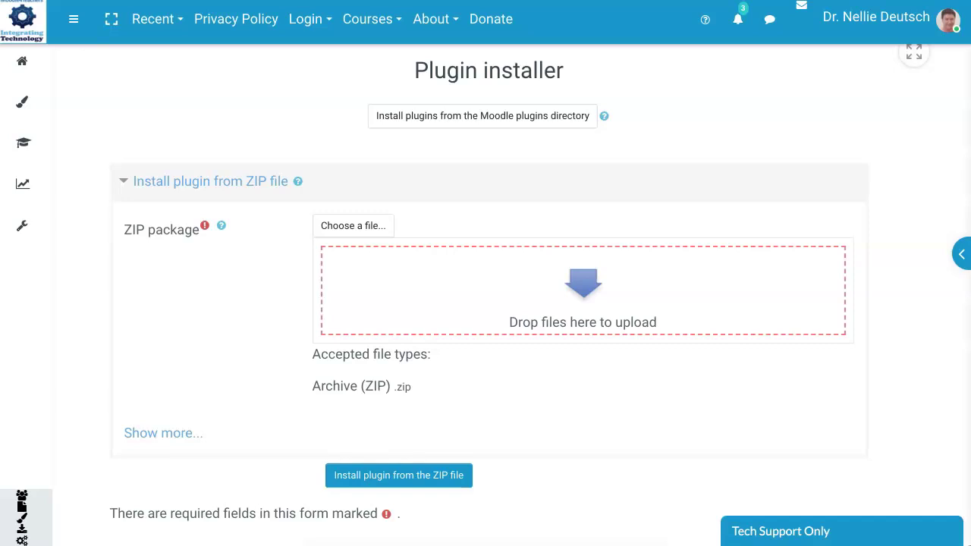
Step: Add block_remuiblck.zip as the ZIP package and install the plugin, continuing through the checks and the upgrade
{"action": "left_click", "coordinate": [305, 543]}
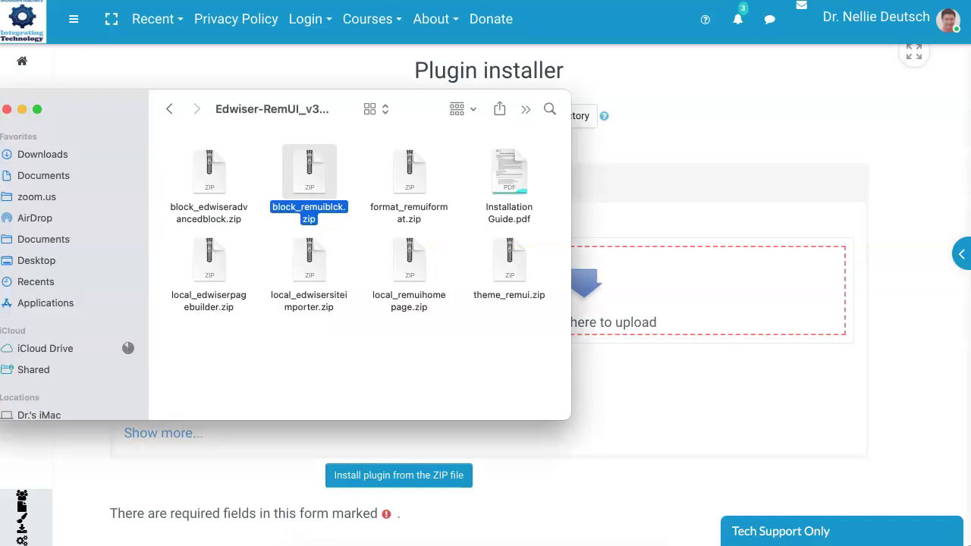
{"action": "left_click_drag", "start_coordinate": [309, 175], "coordinate": [670, 300]}
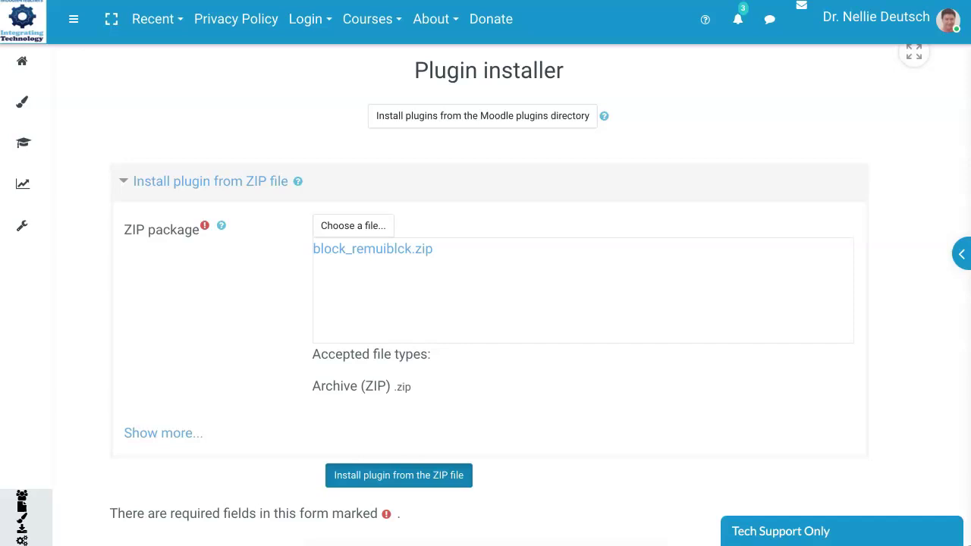
{"action": "left_click", "coordinate": [398, 475]}
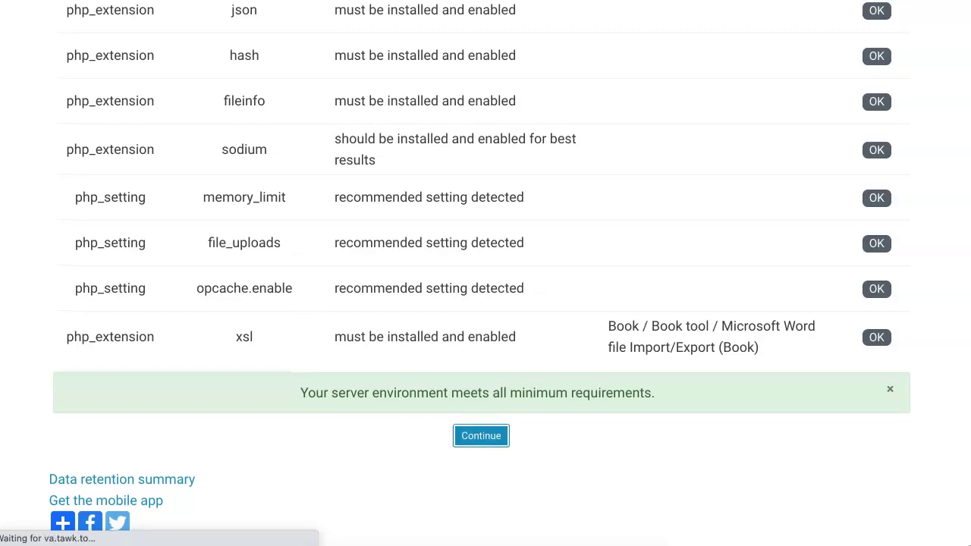
{"action": "key", "text": "Return"}
{"action": "scroll", "coordinate": [486, 273], "scroll_direction": "down", "scroll_amount": 3}
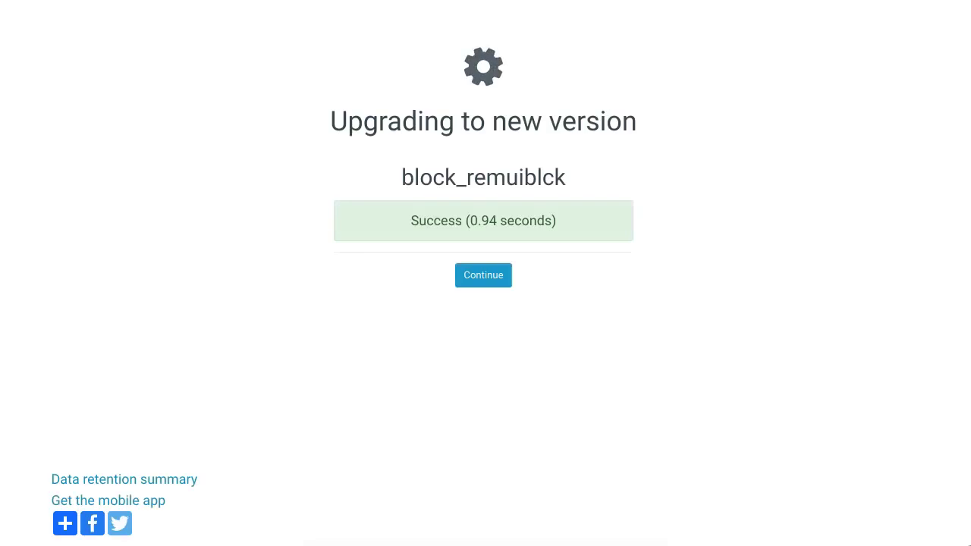
{"action": "left_click", "coordinate": [483, 274]}
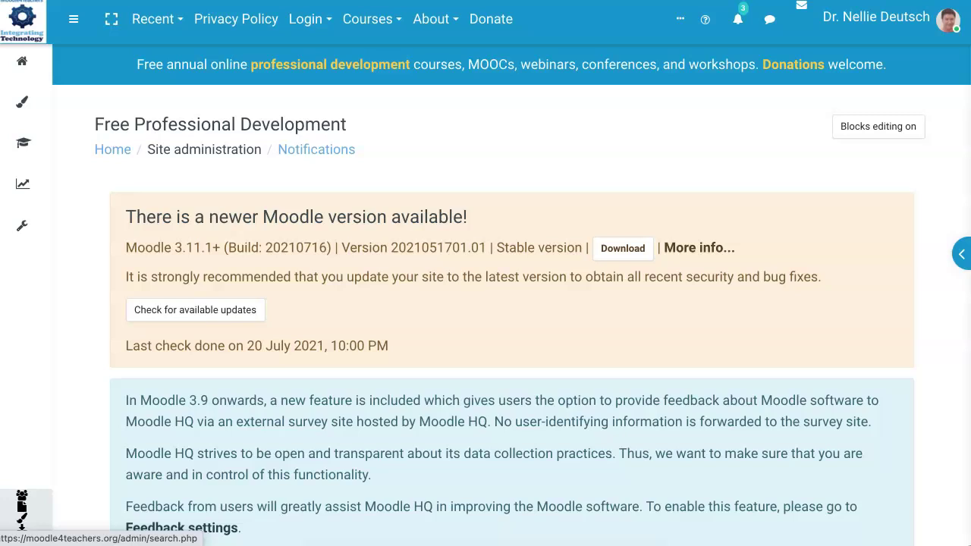
Step: Reopen the plugin installer from Site administration and add block_edwiseradvancedblock.zip as the ZIP package
{"action": "left_click", "coordinate": [204, 150]}
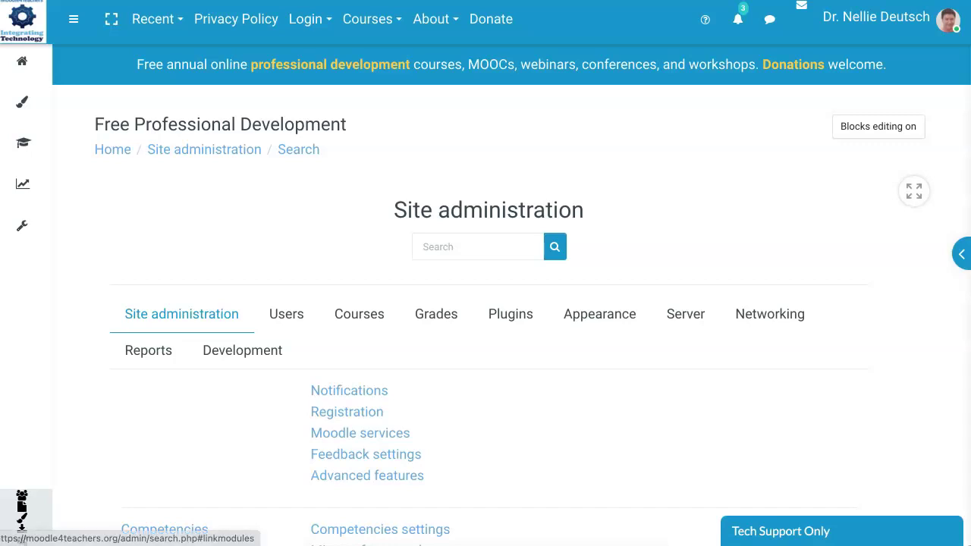
{"action": "left_click", "coordinate": [510, 313]}
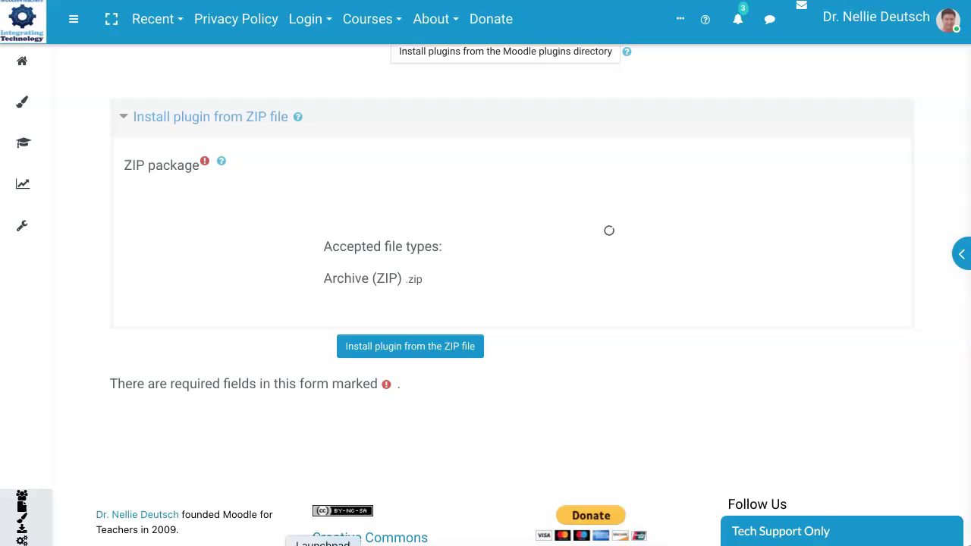
{"action": "left_click", "coordinate": [322, 545]}
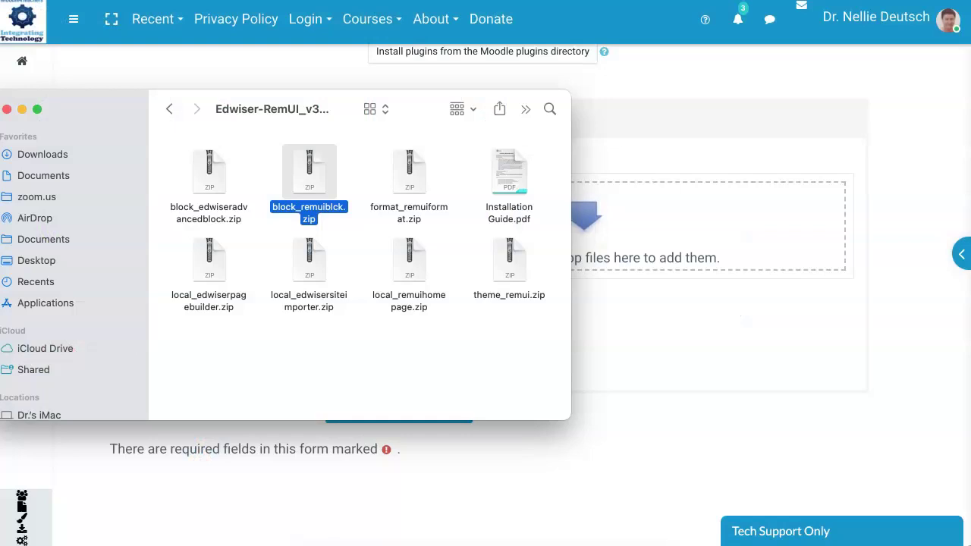
{"action": "left_click", "coordinate": [209, 171]}
{"action": "left_click_drag", "start_coordinate": [209, 171], "coordinate": [689, 220]}
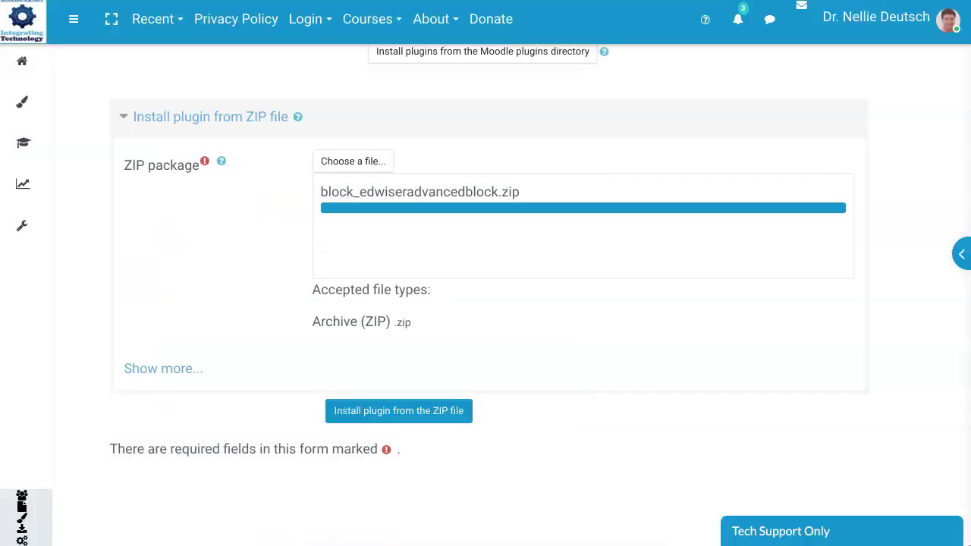
Step: Install the block_edwiseradvancedblock.zip plugin package, continuing through the server checks, plugins check and Moodle database upgrade
{"action": "left_click", "coordinate": [398, 411]}
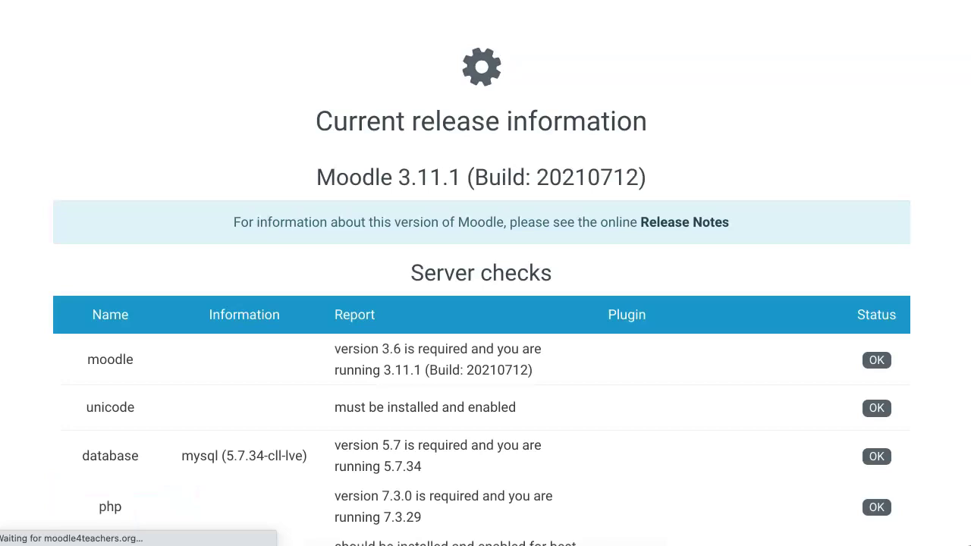
{"action": "scroll", "coordinate": [486, 360], "scroll_direction": "down", "scroll_amount": 5}
{"action": "scroll", "coordinate": [486, 273], "scroll_direction": "down", "scroll_amount": 10}
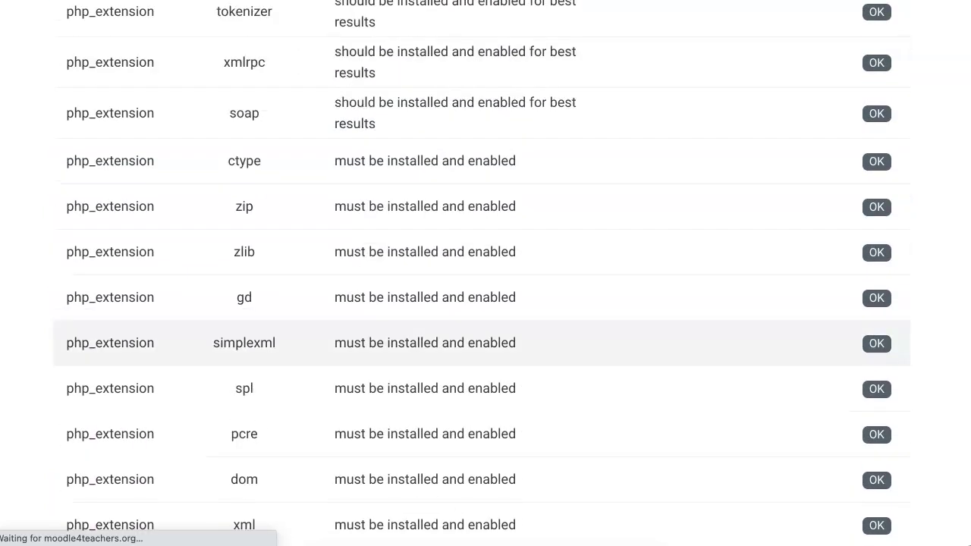
{"action": "scroll", "coordinate": [485, 345], "scroll_direction": "down", "scroll_amount": 4}
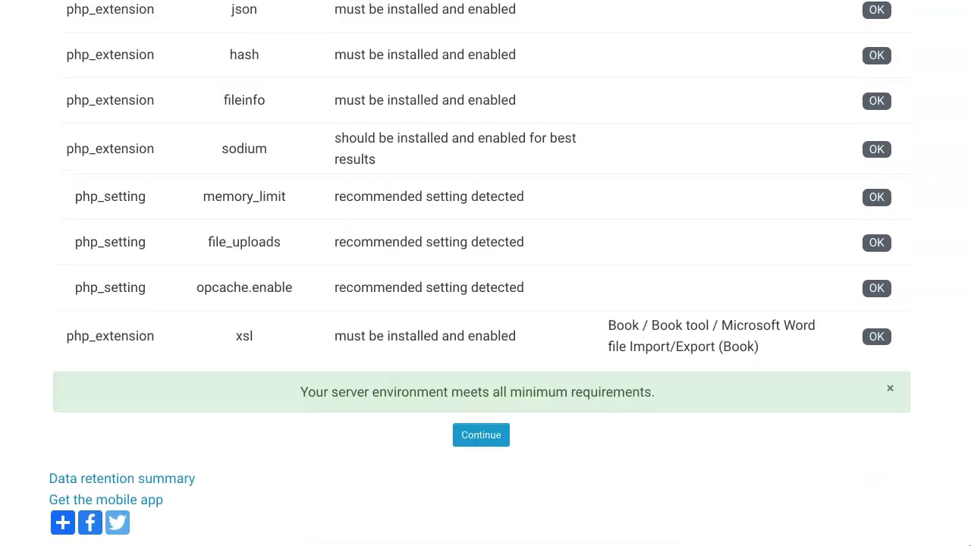
{"action": "left_click", "coordinate": [480, 436]}
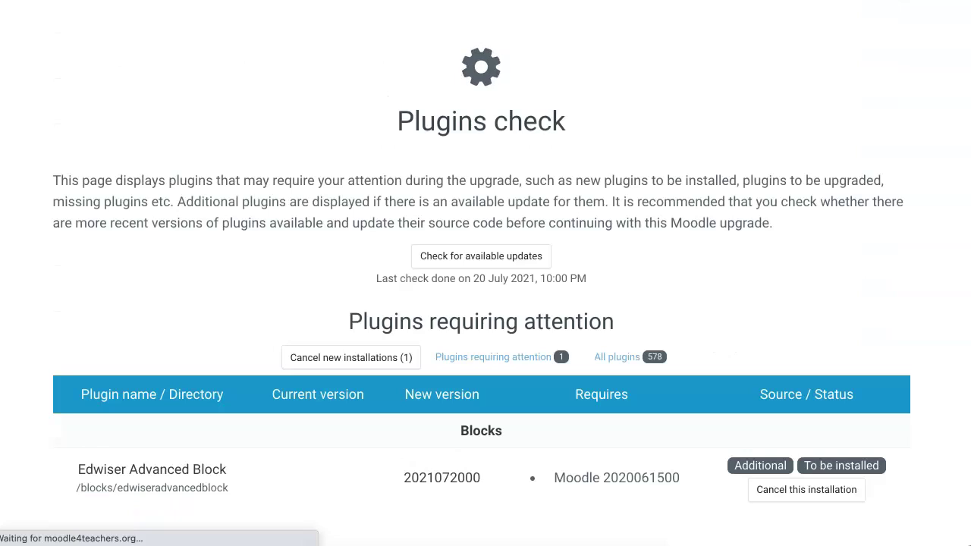
{"action": "scroll", "coordinate": [481, 303], "scroll_direction": "down", "scroll_amount": 5}
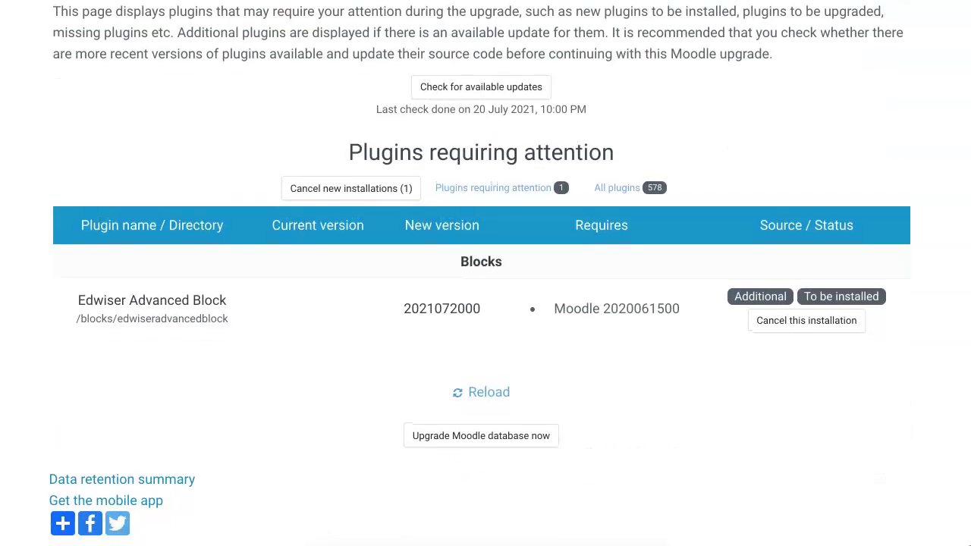
{"action": "left_click", "coordinate": [480, 435]}
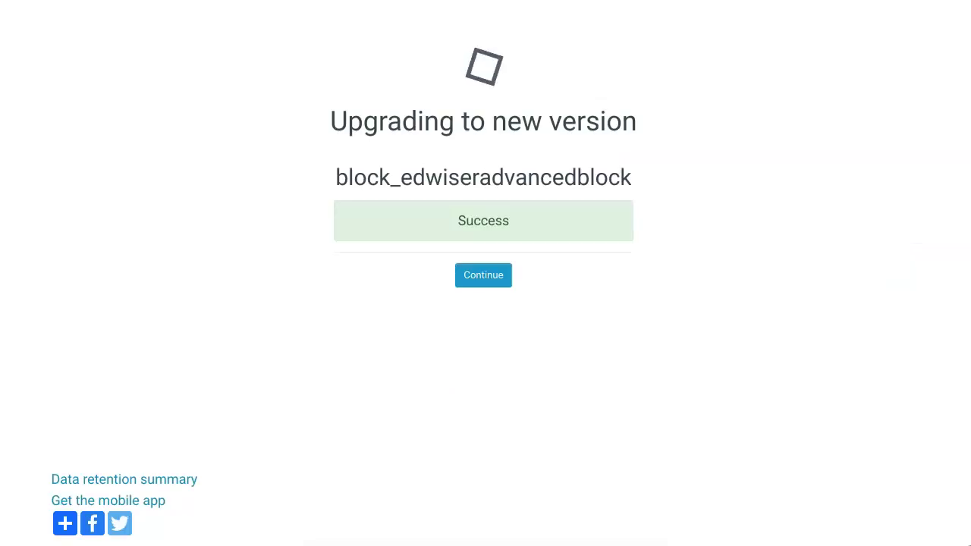
{"action": "left_click", "coordinate": [483, 275]}
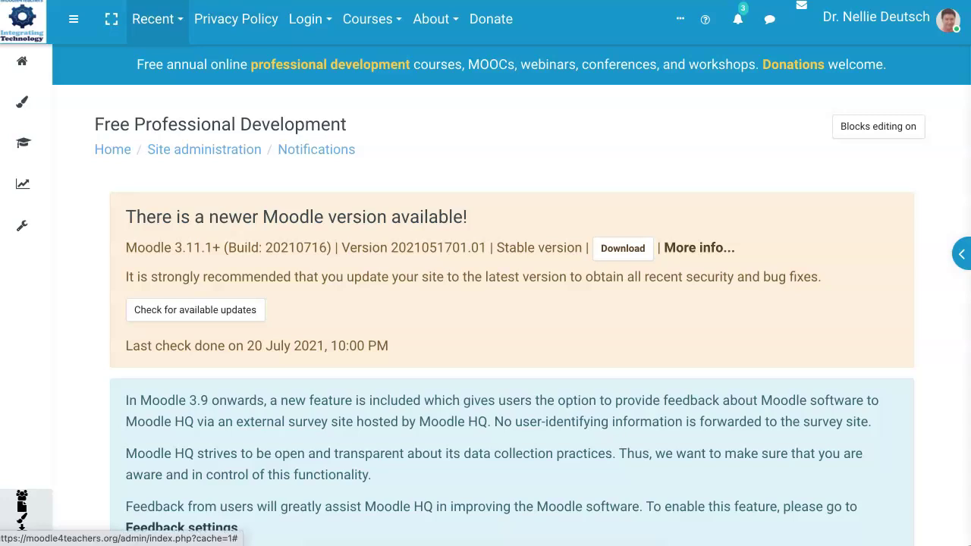
Step: Open the recently visited course MMVC21 August 6-8 and examine its navigation drawer in expanded form, collapsing it again
{"action": "left_click", "coordinate": [157, 19]}
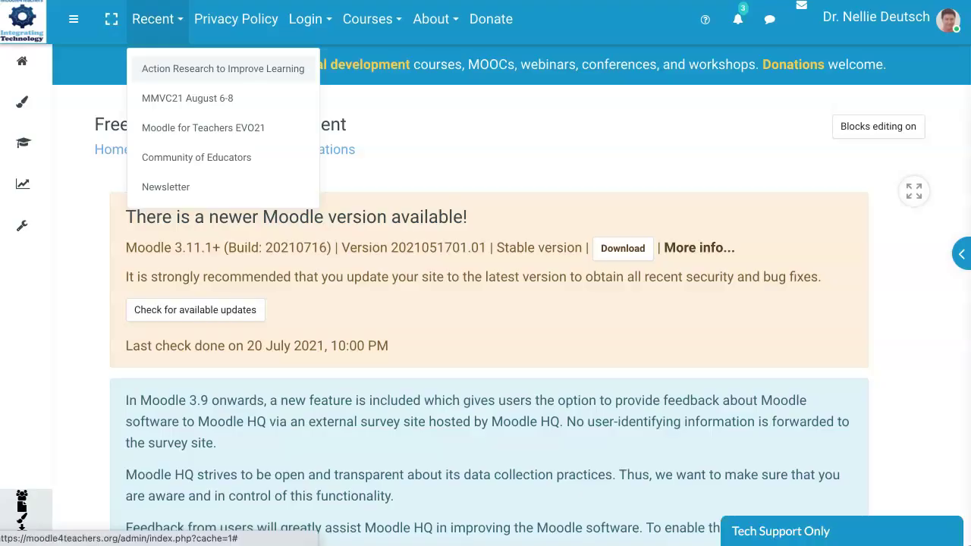
{"action": "left_click", "coordinate": [188, 98]}
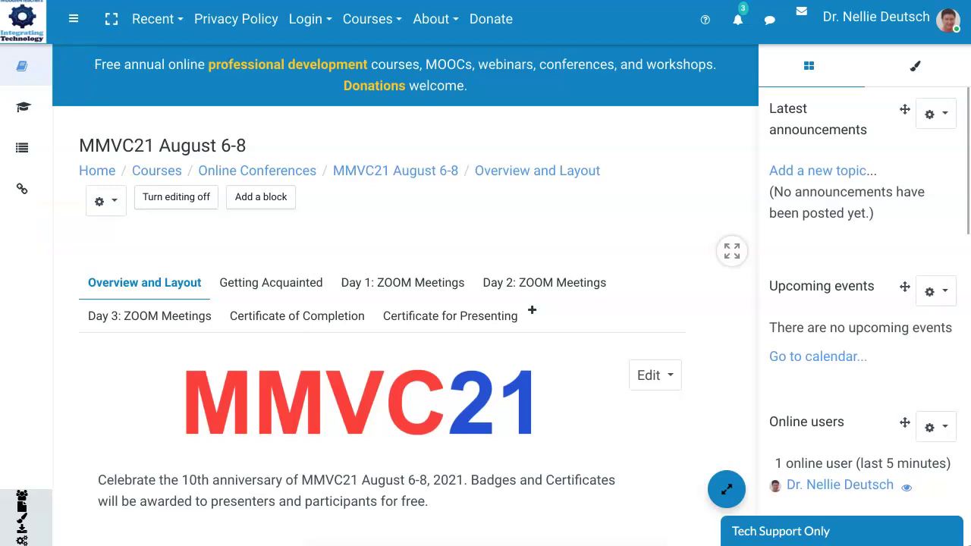
{"action": "left_click", "coordinate": [73, 18]}
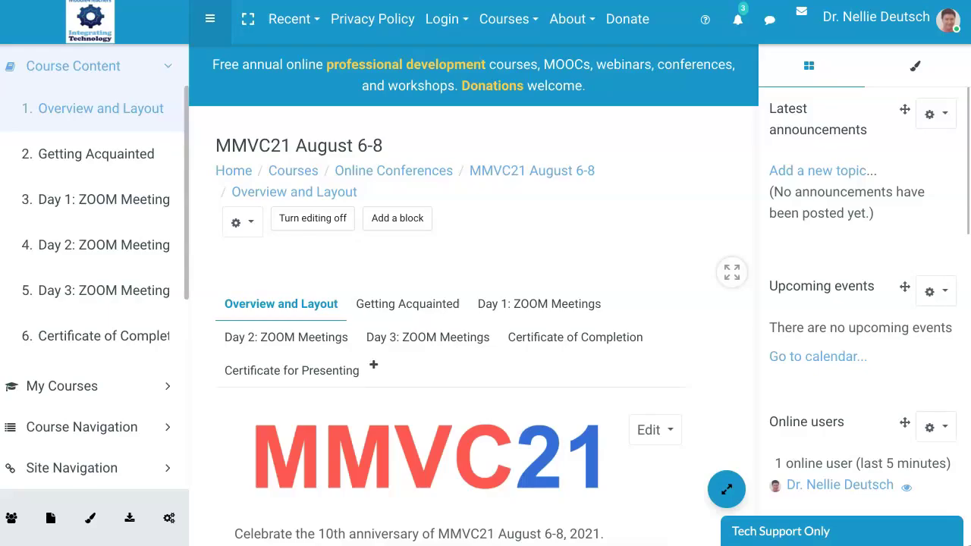
{"action": "scroll", "coordinate": [474, 295], "scroll_direction": "down", "scroll_amount": 2}
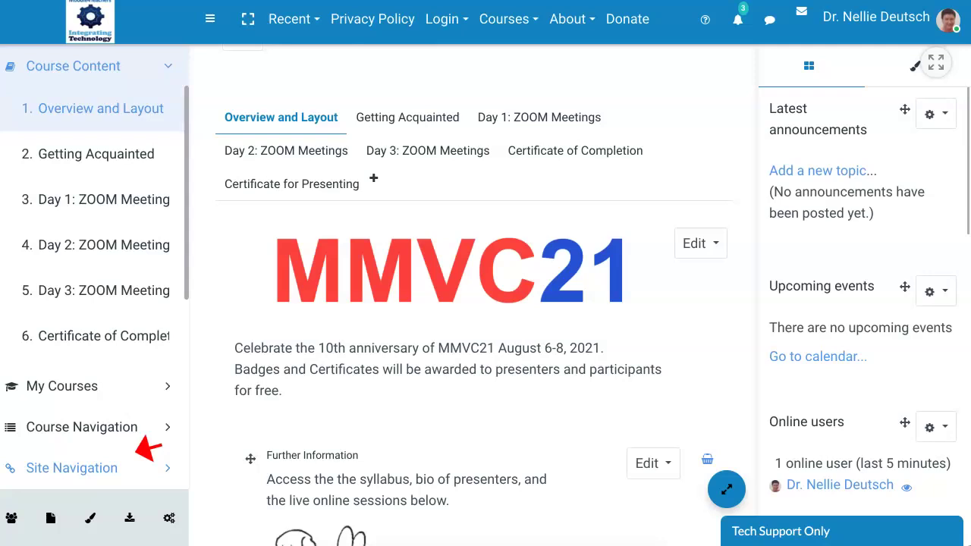
{"action": "left_click", "coordinate": [210, 19]}
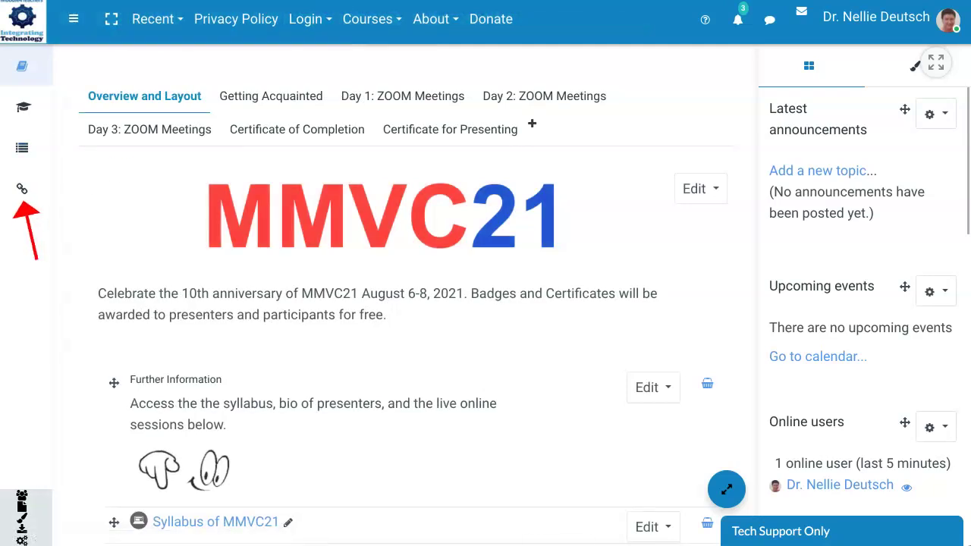
Step: Examine the links in the course's Site Navigation list, from the course and Home entries down to Site administration
{"action": "mouse_move", "coordinate": [22, 188]}
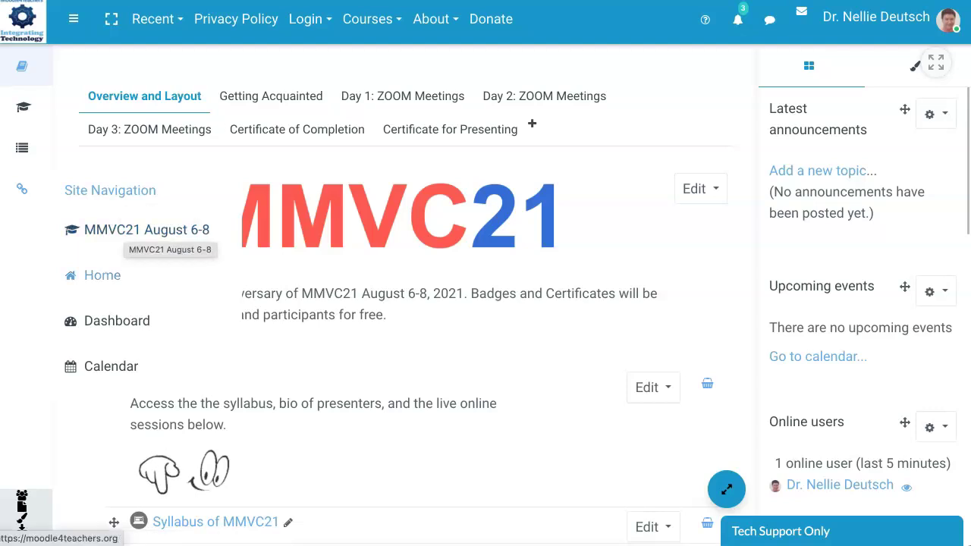
{"action": "scroll", "coordinate": [111, 366], "scroll_direction": "down", "scroll_amount": 4}
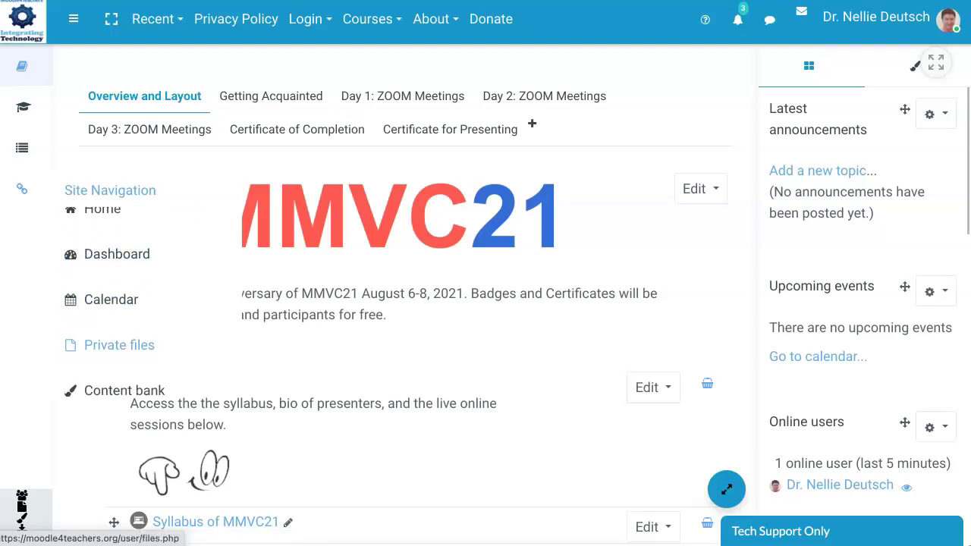
{"action": "scroll", "coordinate": [152, 303], "scroll_direction": "down", "scroll_amount": 2}
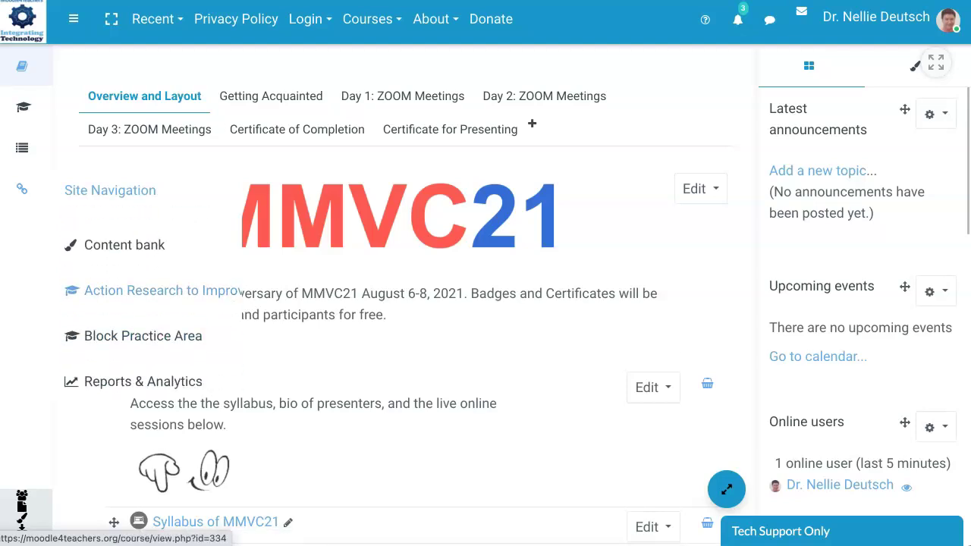
{"action": "scroll", "coordinate": [151, 303], "scroll_direction": "down", "scroll_amount": 3}
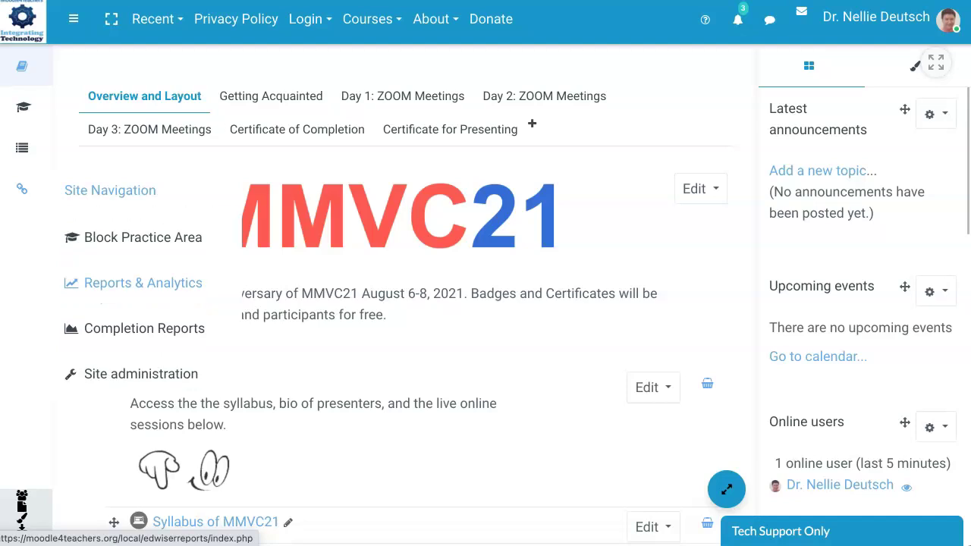
{"action": "scroll", "coordinate": [404, 309], "scroll_direction": "down", "scroll_amount": 2}
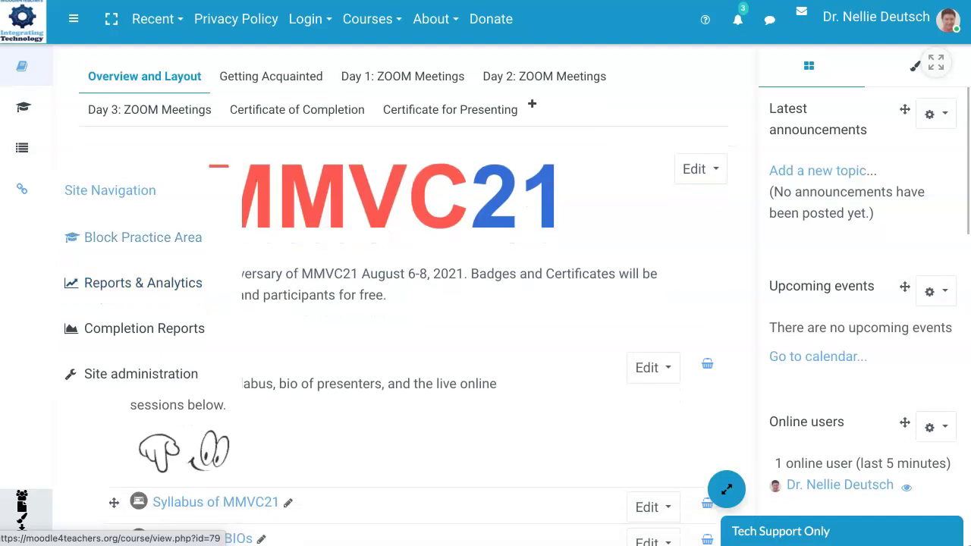
{"action": "scroll", "coordinate": [160, 417], "scroll_direction": "up", "scroll_amount": 5}
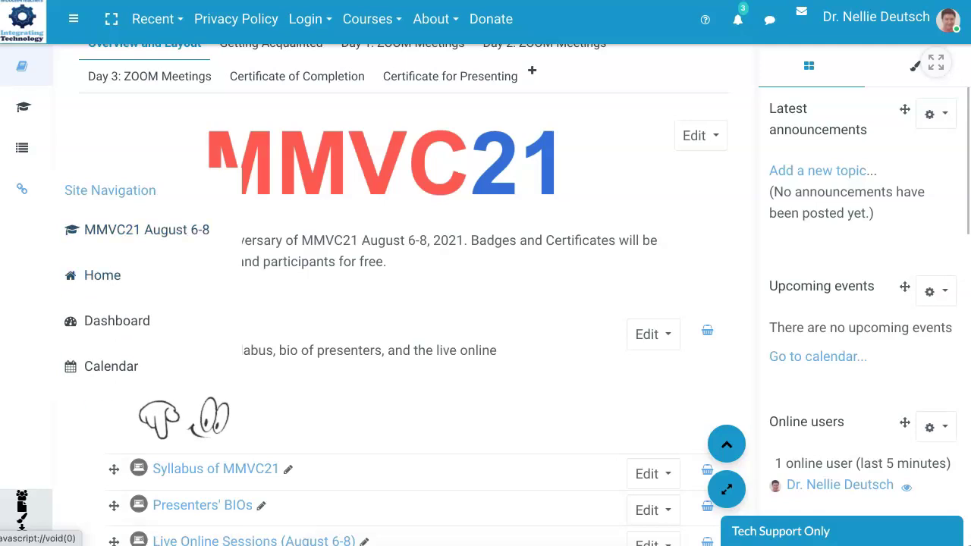
{"action": "scroll", "coordinate": [160, 417], "scroll_direction": "down", "scroll_amount": 5}
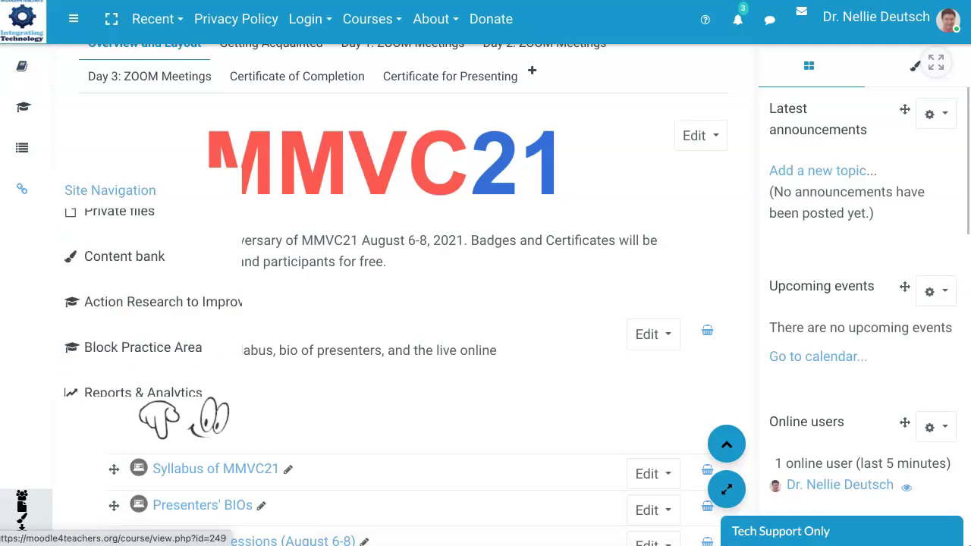
{"action": "scroll", "coordinate": [142, 237], "scroll_direction": "down", "scroll_amount": 1}
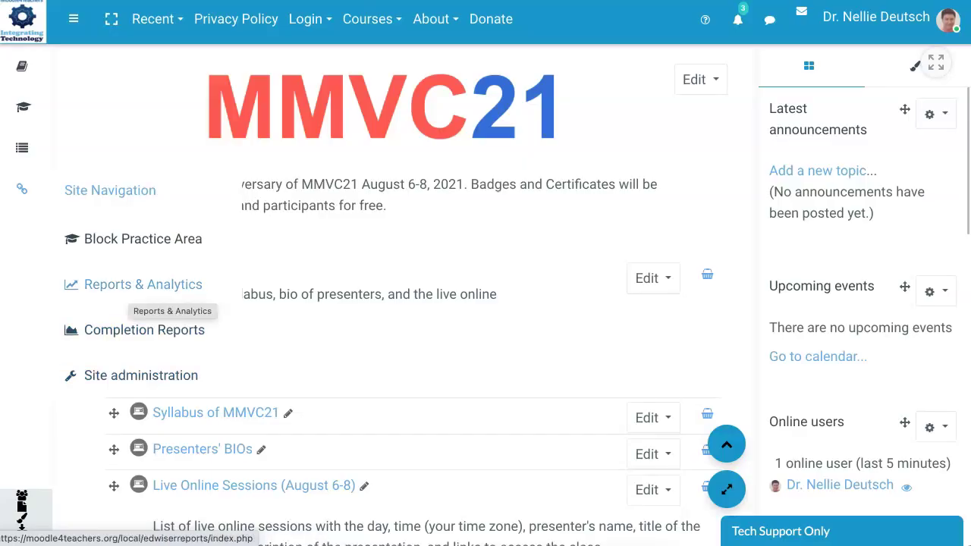
{"action": "scroll", "coordinate": [151, 295], "scroll_direction": "up", "scroll_amount": 2}
{"action": "scroll", "coordinate": [152, 292], "scroll_direction": "up", "scroll_amount": 2}
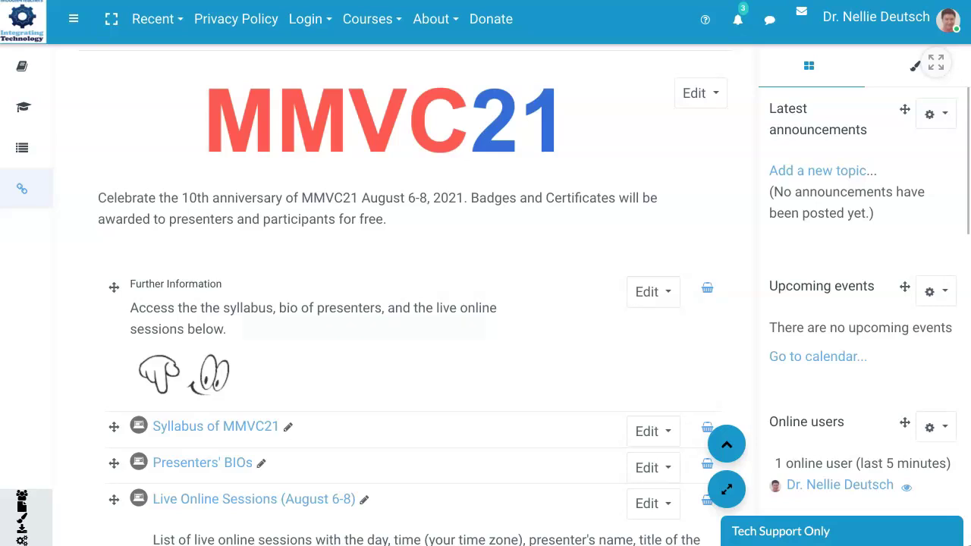
{"action": "scroll", "coordinate": [403, 295], "scroll_direction": "up", "scroll_amount": 1}
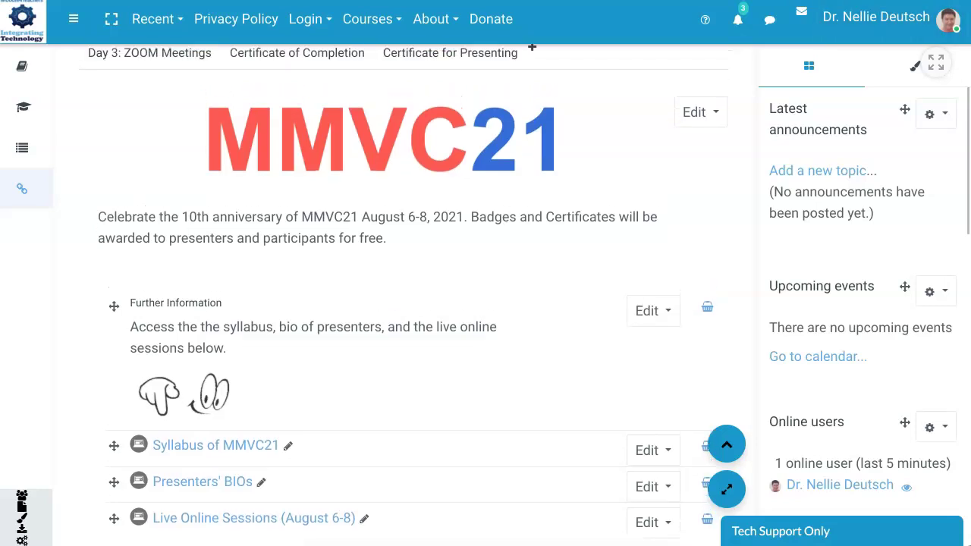